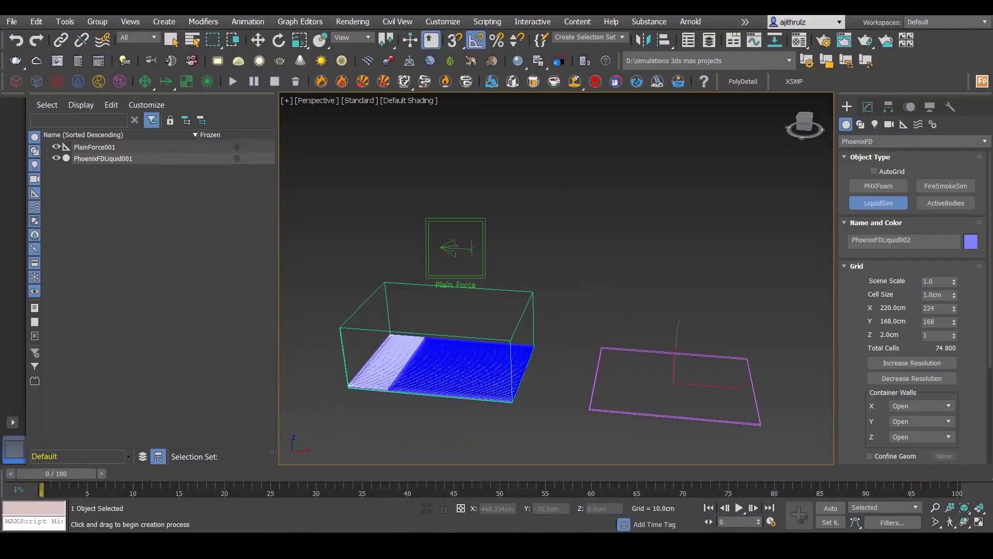
- Create a second liquid simulator about 275 × 200 × 107 cm beside the first and set its cell size to 2.22 cm
left_click_drag(764, 424, 811, 443)
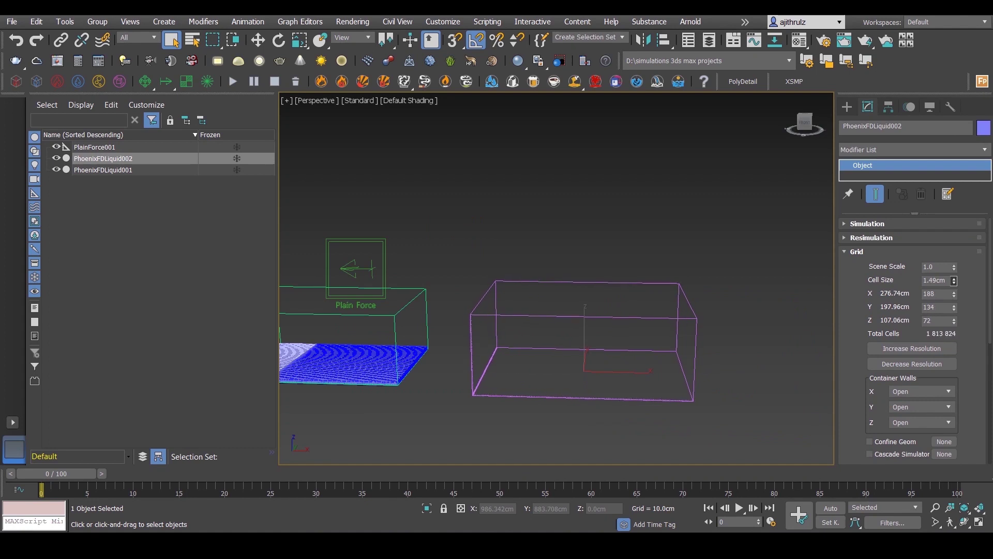
left_click_drag(954, 281, 954, 242)
- Set the new liquid simulator's container walls to Jammed (-) on the X, Y and Z axes
scroll(914, 339, "down", 3)
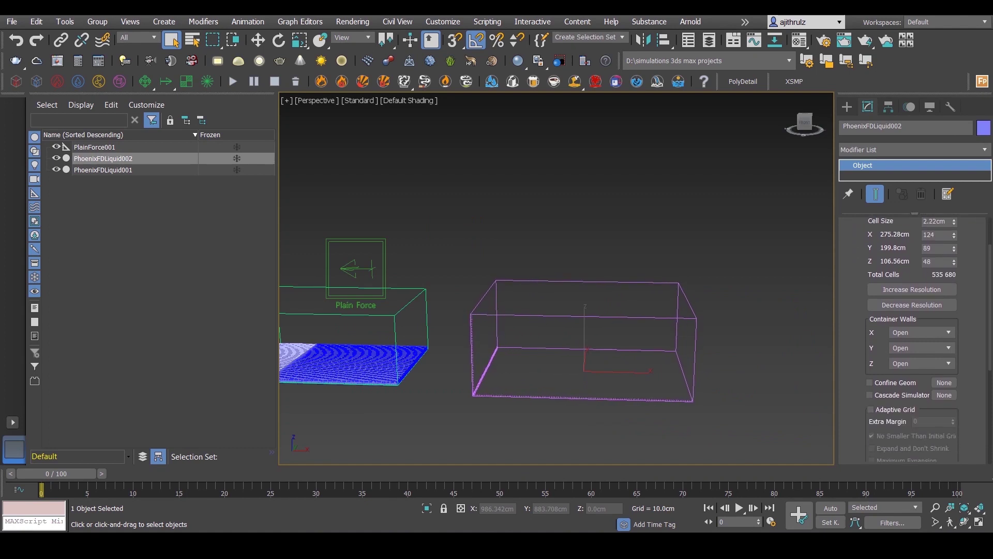
left_click(922, 332)
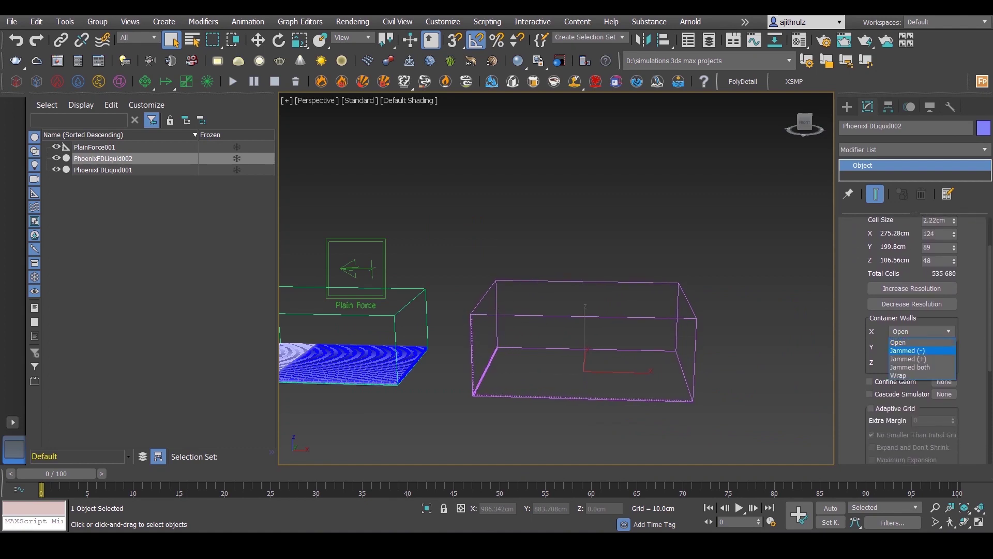
left_click(907, 351)
left_click(921, 347)
left_click(908, 366)
left_click(921, 362)
left_click(907, 381)
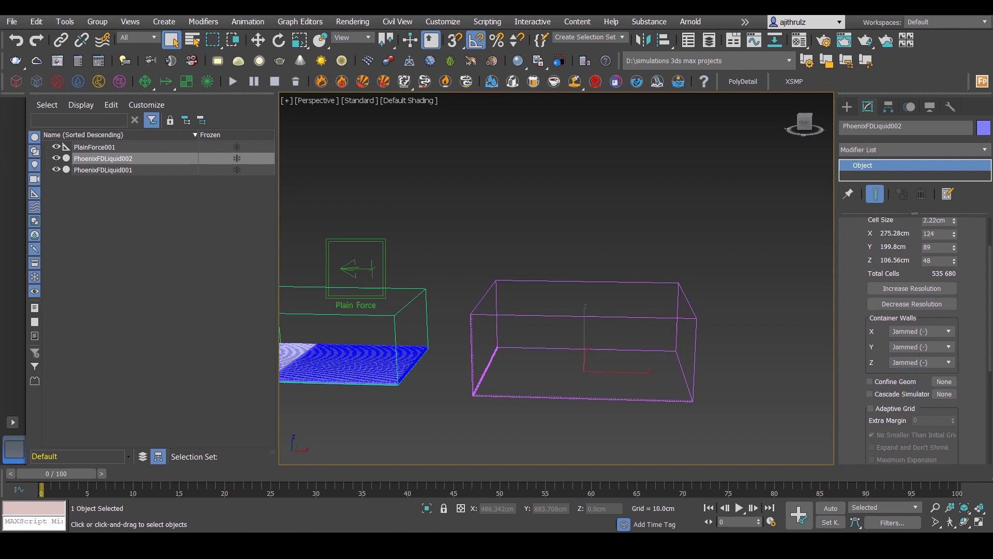
- Enable Initial Fill Up in the new simulator's Dynamics settings and set it to 10%
scroll(912, 340, "down", 5)
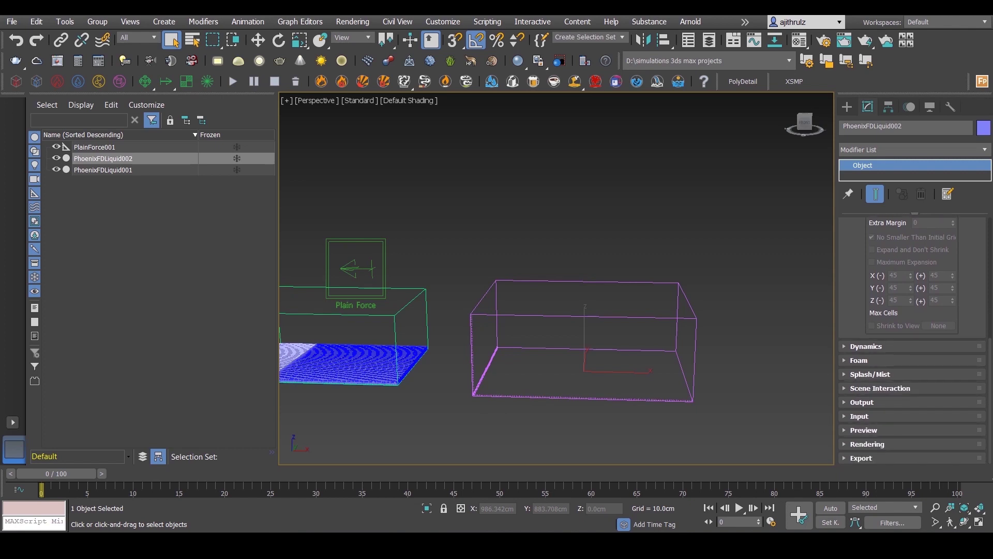
left_click(866, 346)
scroll(912, 341, "up", 3)
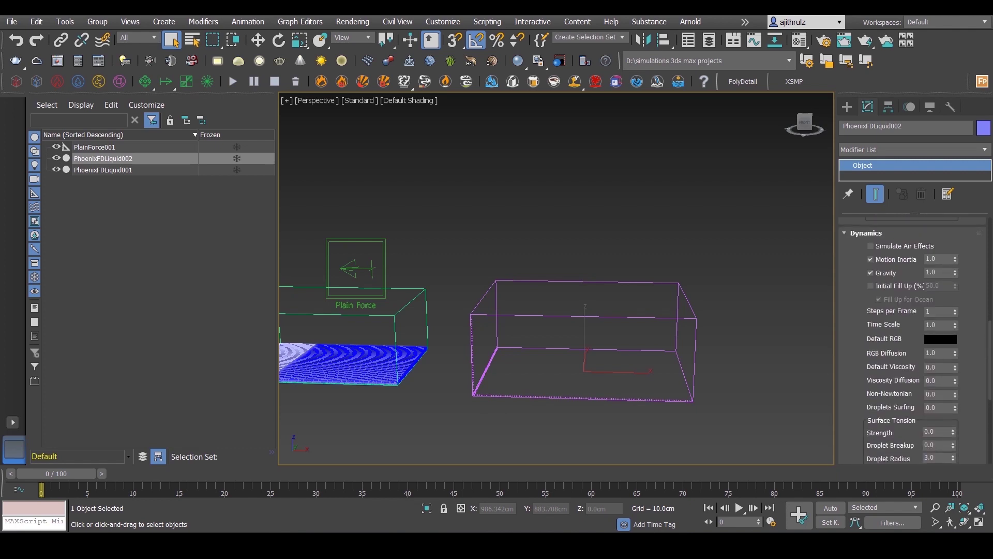
left_click(871, 286)
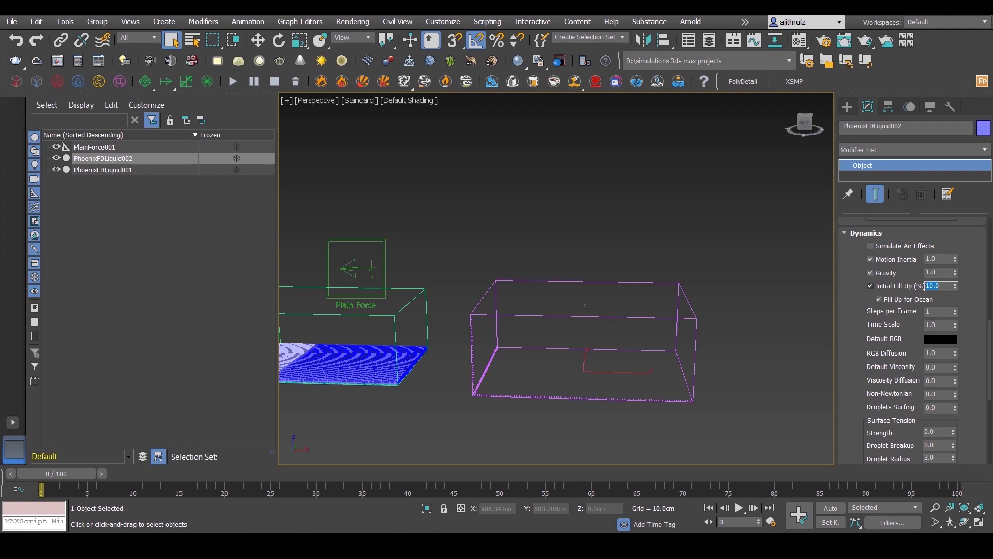
left_click_drag(509, 245, 586, 358)
- Start the new liquid simulator's simulation and watch the liquid up close
left_click(233, 81)
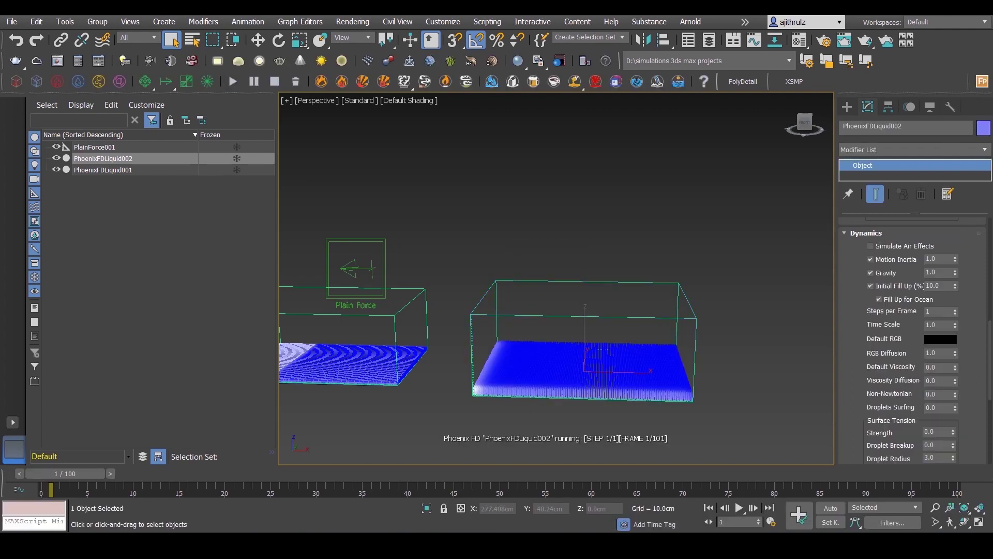
scroll(519, 386, "up", 5)
middle_click_drag(519, 385, 517, 355, "alt")
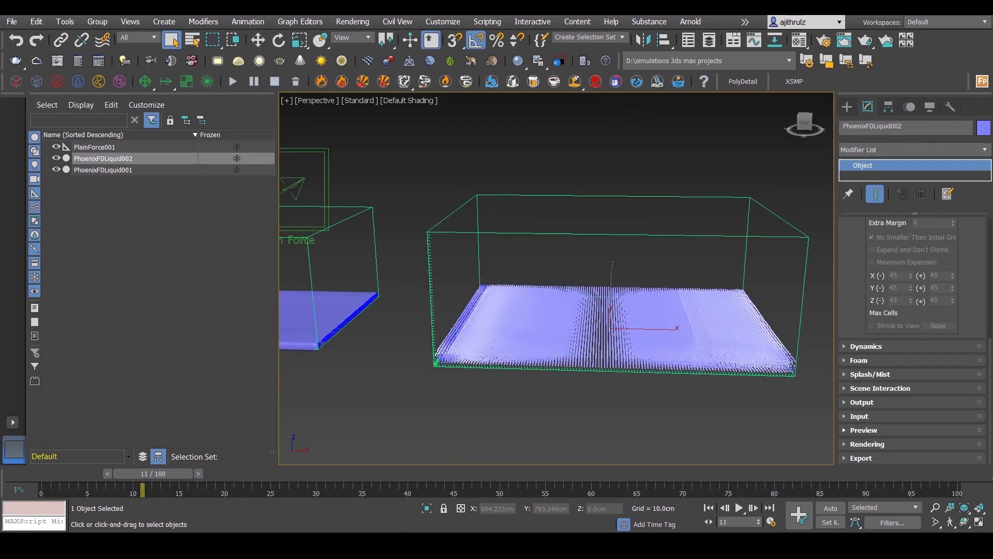
- Enable Show Mesh in the new liquid simulator's Preview settings
left_click(866, 431)
scroll(867, 433, "up", 5)
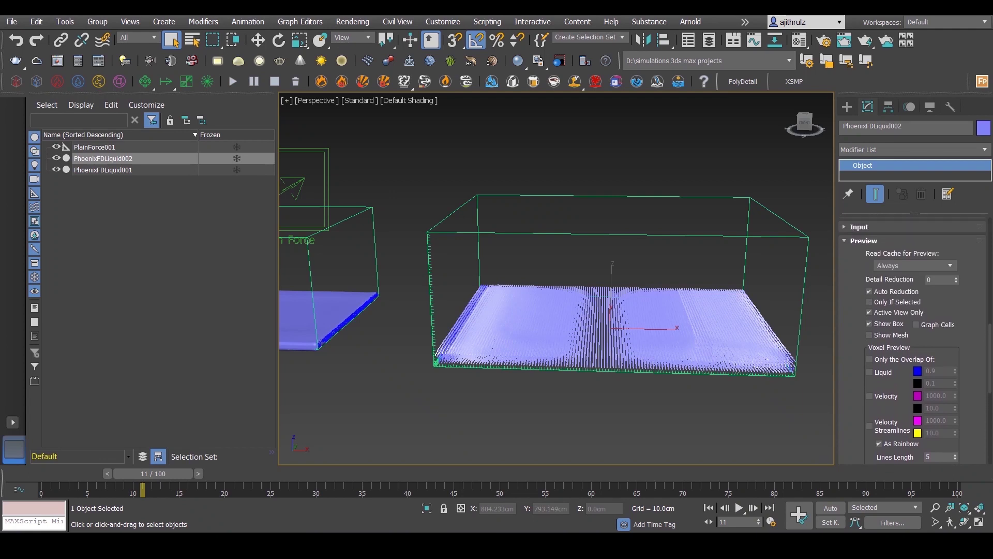
mouse_move(854, 383)
left_mouse_down()
mouse_move(853, 281)
mouse_move(854, 383)
left_mouse_up()
left_click(869, 334)
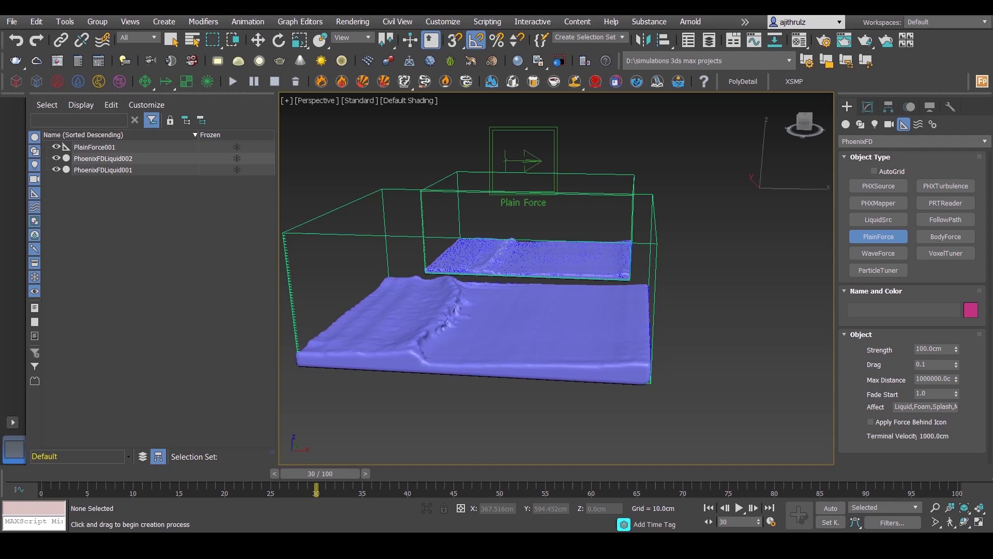
- Create a Plain Force beside the new simulator and rotate it -90 degrees about Y so it points toward the liquid
left_click_drag(760, 188, 818, 246)
key("e")
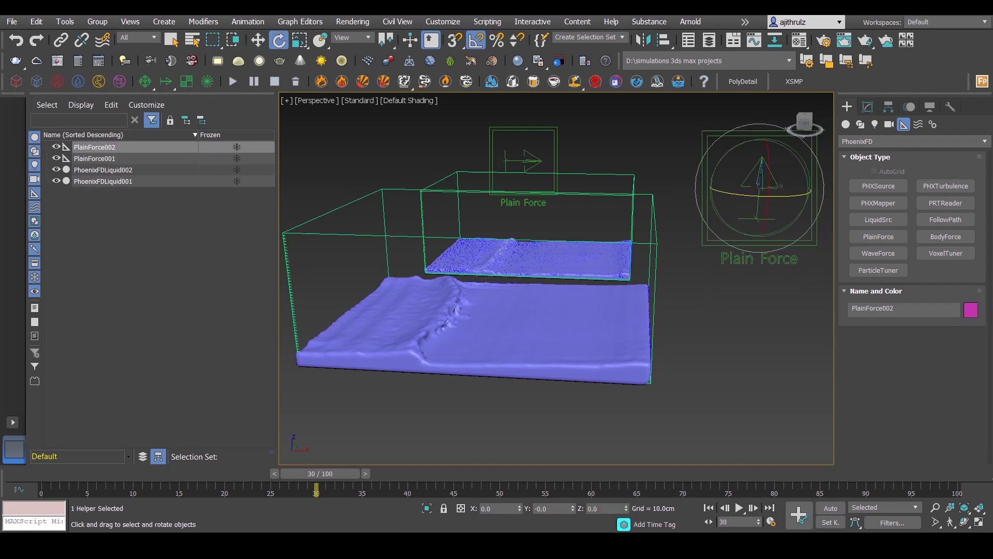
left_click_drag(761, 196, 708, 169)
middle_click_drag(673, 249, 605, 254)
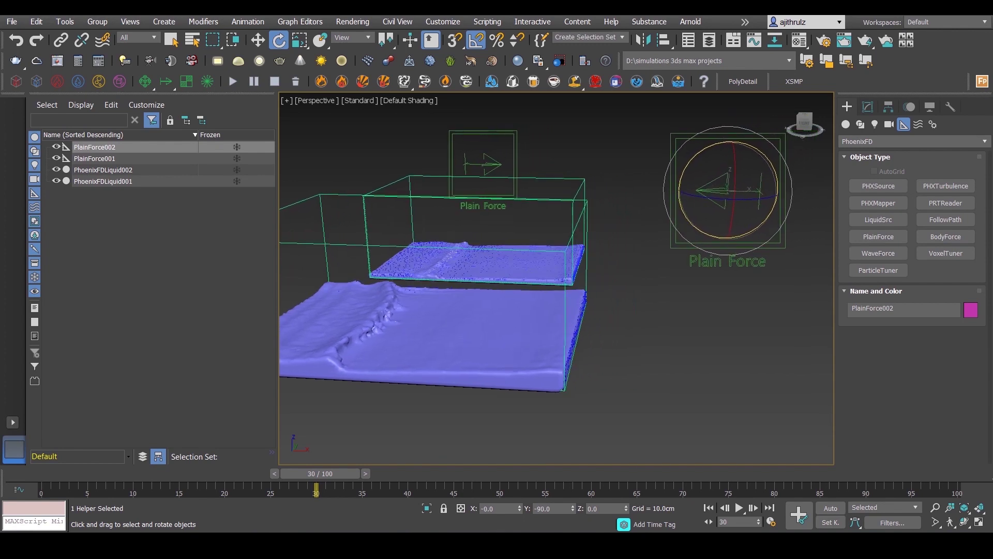
- Animate the new Plain Force with Auto Key, rotating it around frame 15 to point the opposite way
left_click_drag(320, 474, 188, 473)
key("n")
left_click_drag(687, 166, 738, 87)
left_click_drag(675, 183, 674, 183)
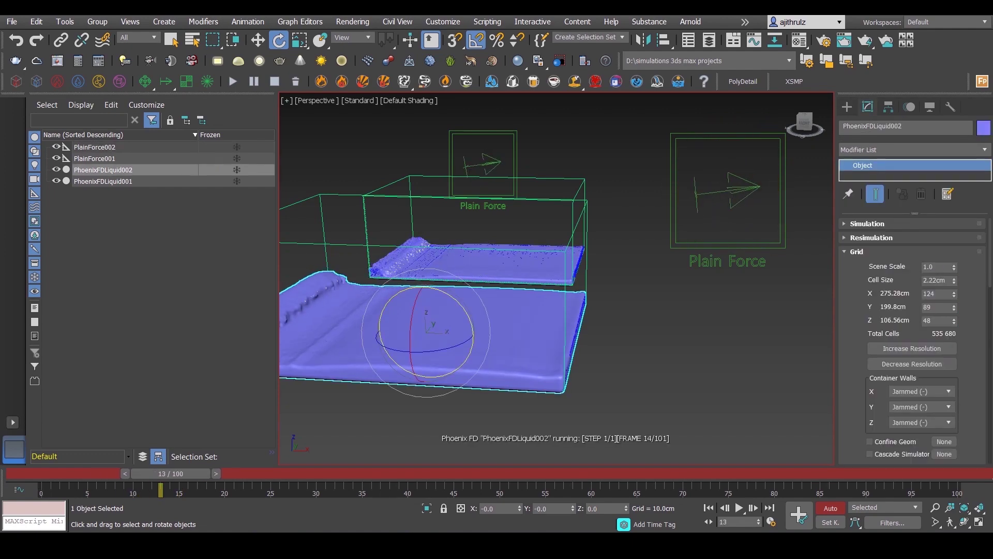
middle_click_drag(507, 290, 536, 295, "alt")
scroll(557, 280, "up", 4)
scroll(557, 279, "down", 4)
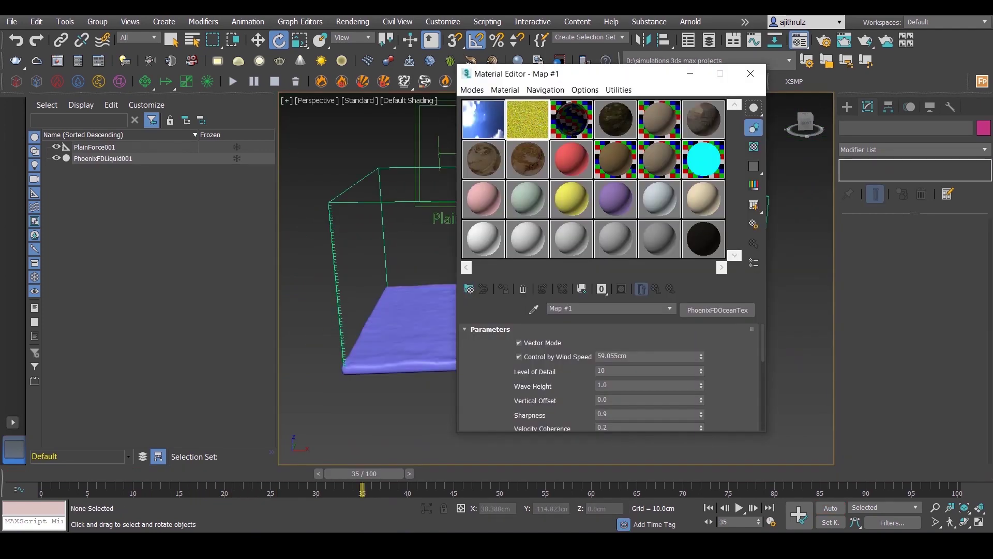
- Assign the Whisky material to the liquid simulator PhoenixFDLiquid001
left_click_drag(595, 74, 740, 77)
left_click(716, 123)
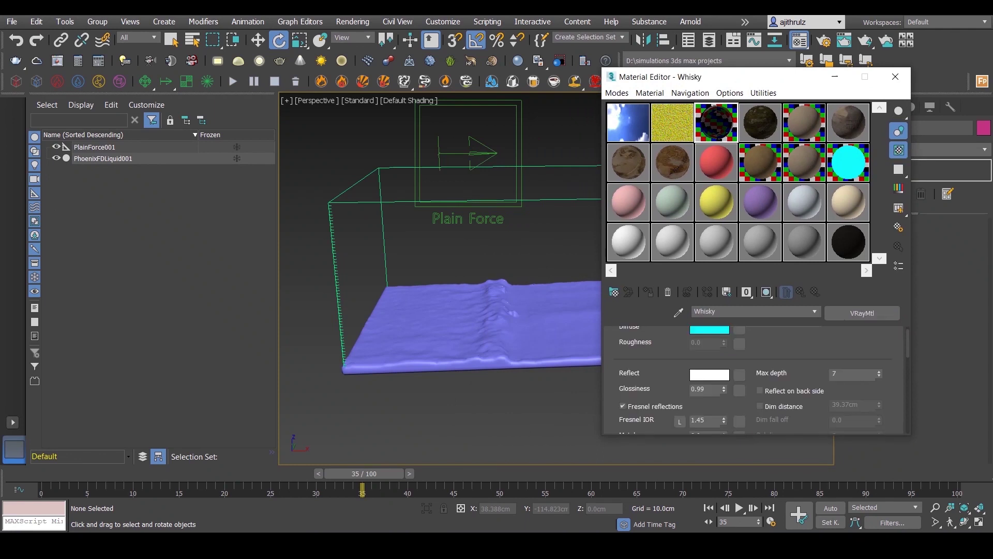
scroll(754, 381, "up", 2)
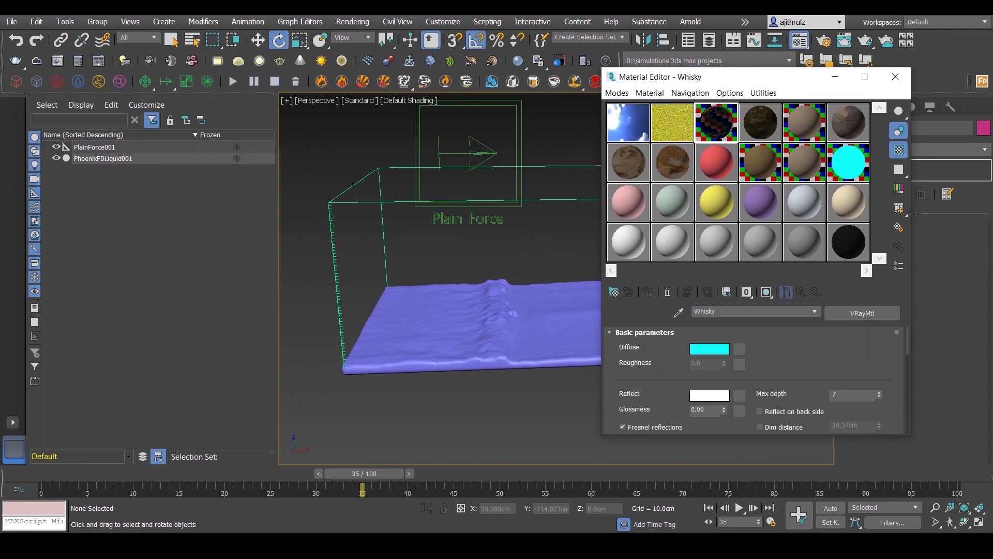
left_click(564, 322)
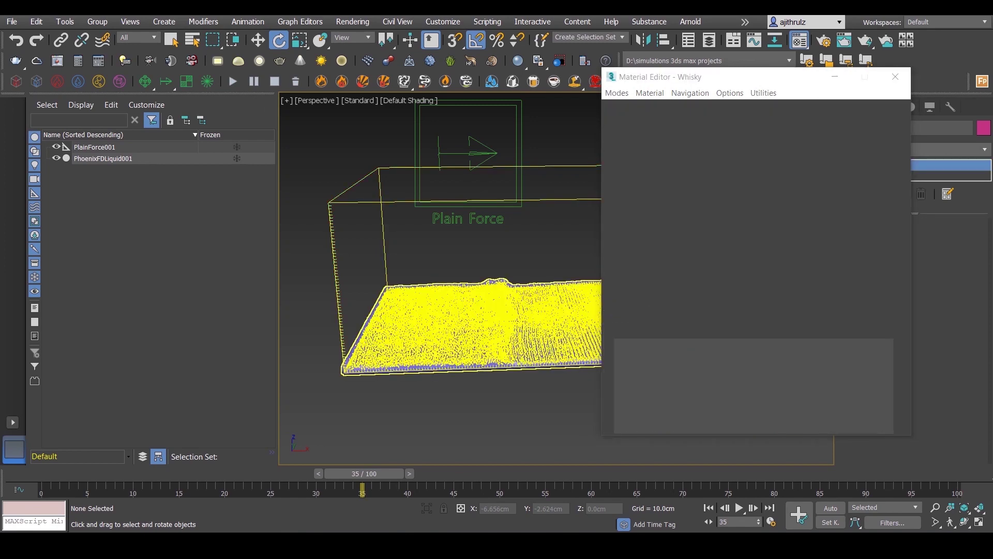
scroll(504, 398, "up", 5)
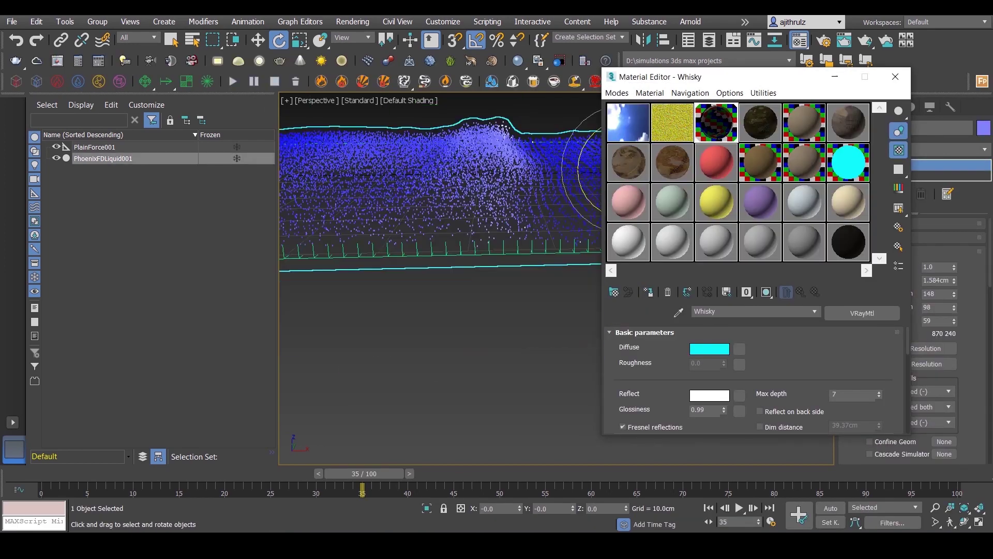
scroll(504, 397, "down", 2)
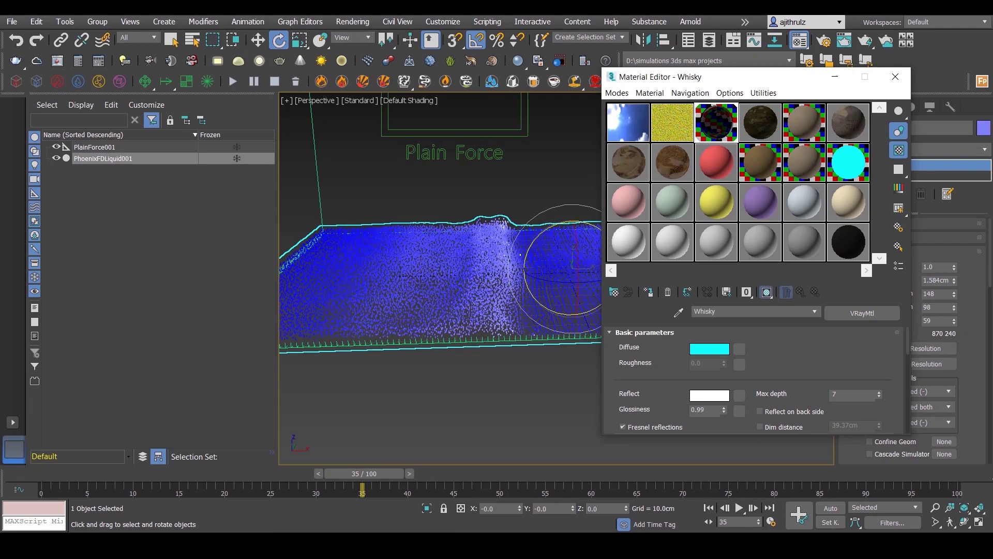
- Examine the Whisky material's reflection, refraction and fog settings, and close the Material Editor
scroll(750, 381, "down", 5)
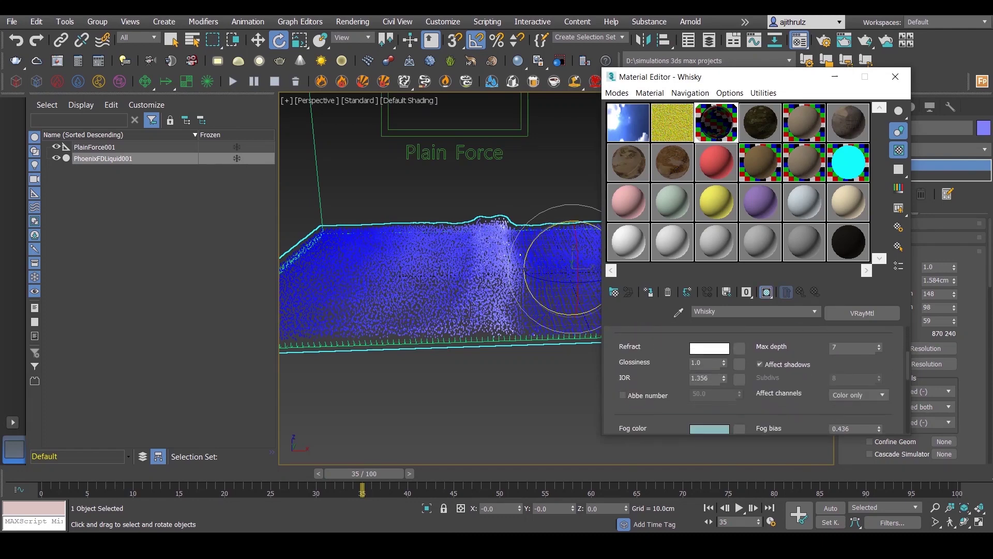
scroll(750, 380, "up", 5)
scroll(750, 380, "down", 5)
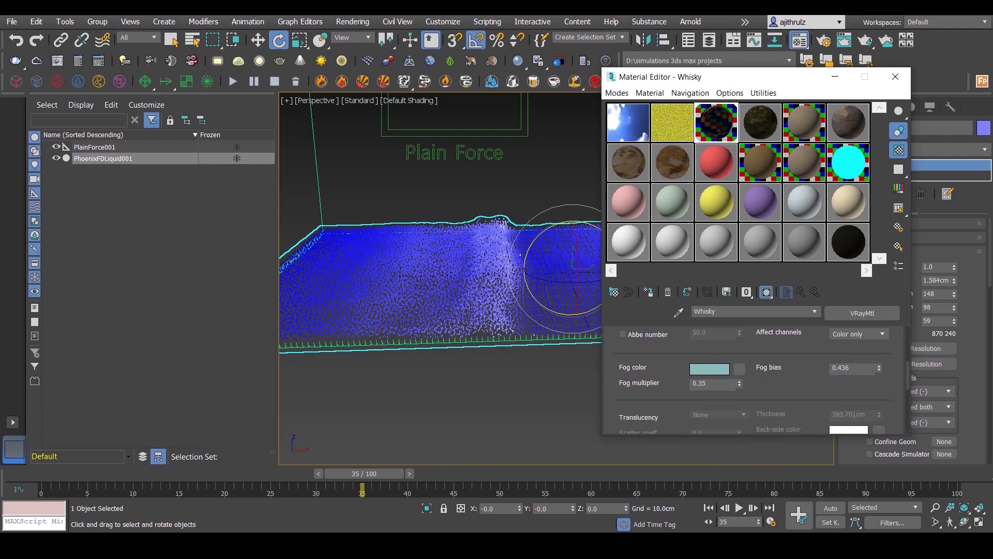
scroll(532, 393, "down", 4)
left_click(896, 76)
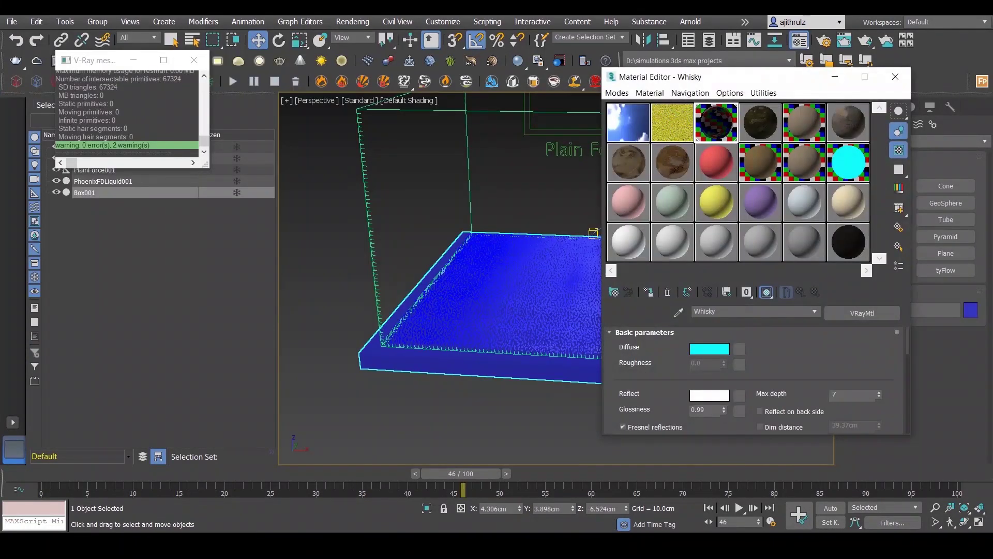
- Assign the sand dry material to the box under the liquid and render the perspective view
left_click(804, 162)
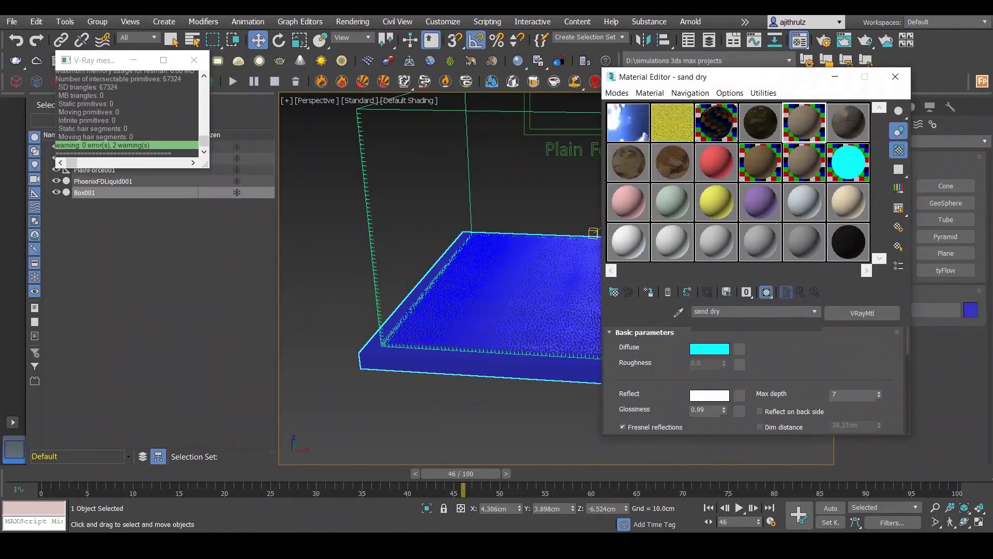
left_click(649, 292)
left_click(896, 76)
middle_click_drag(672, 290, 595, 311, "alt")
key("shift+q")
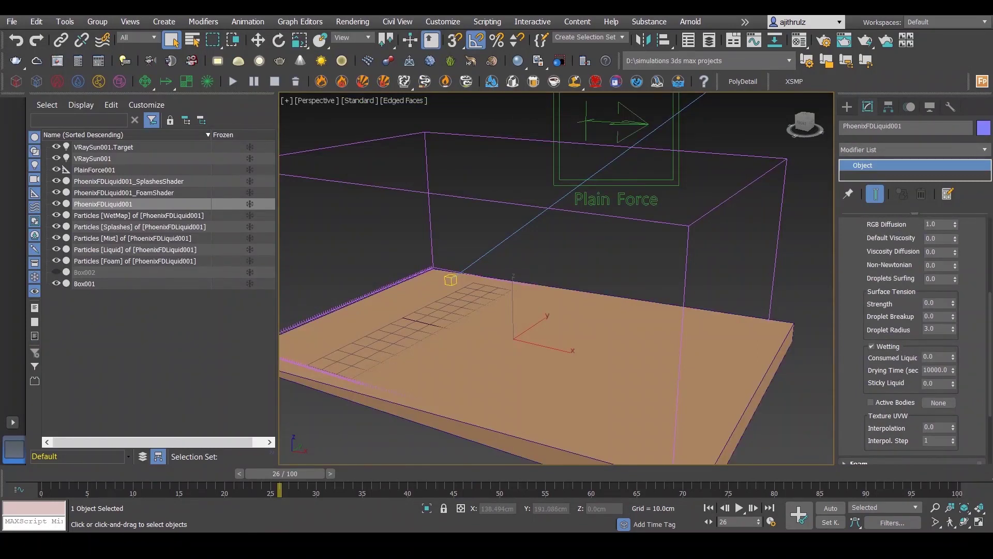
- Examine the fill-up and wetting options in PhoenixFDLiquid001's Dynamics settings
scroll(912, 341, "up", 5)
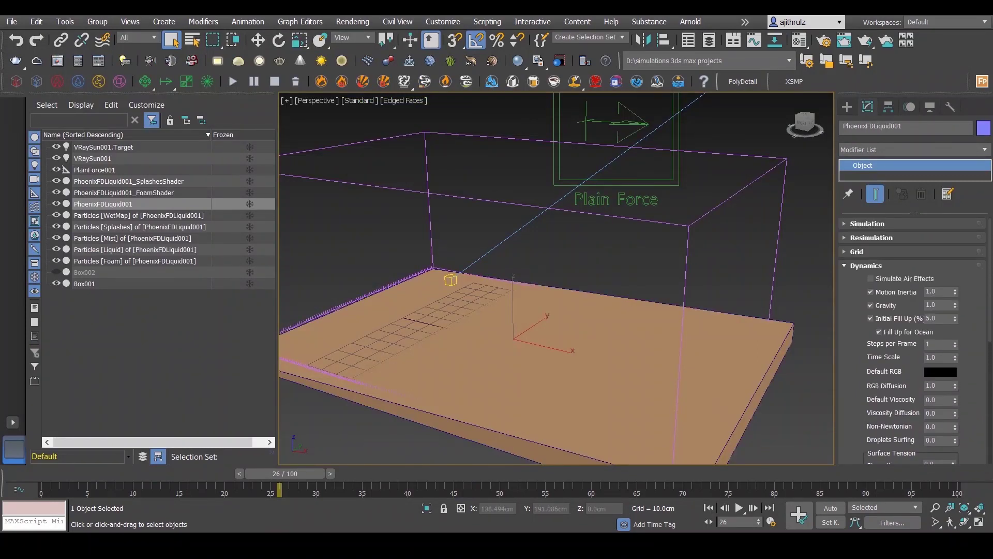
scroll(913, 342, "down", 5)
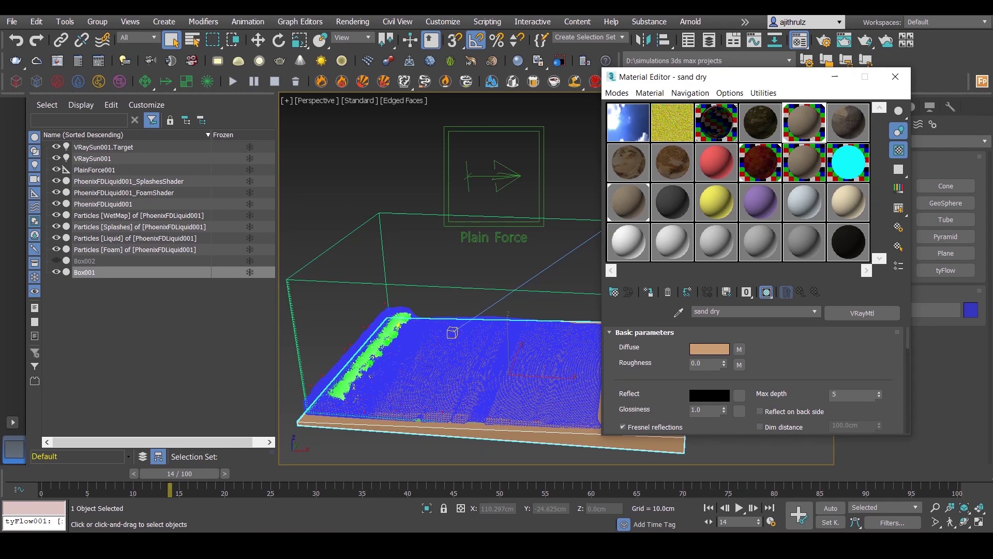
- Inspect enlarged previews of the sand dry and sand wet materials one after the other
double_click(815, 137)
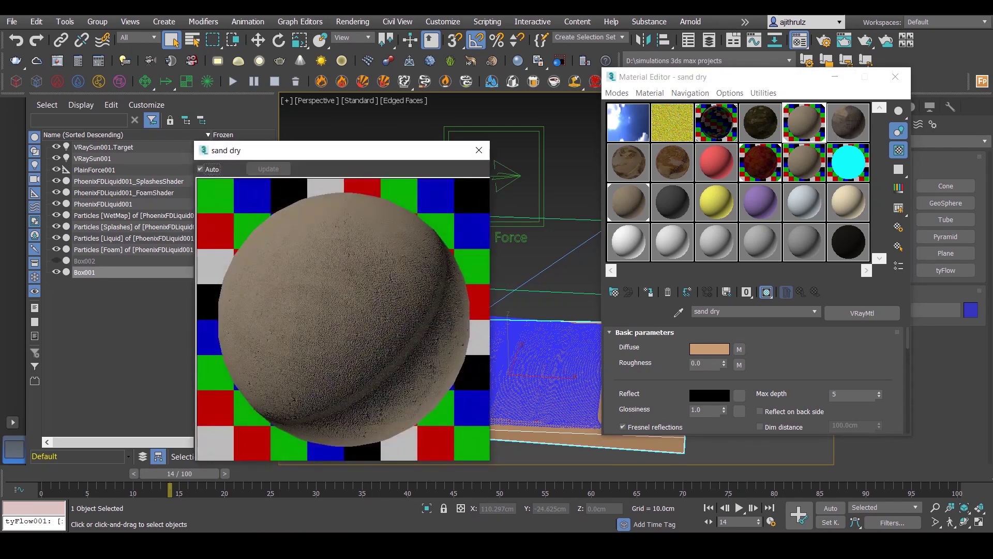
left_click(478, 150)
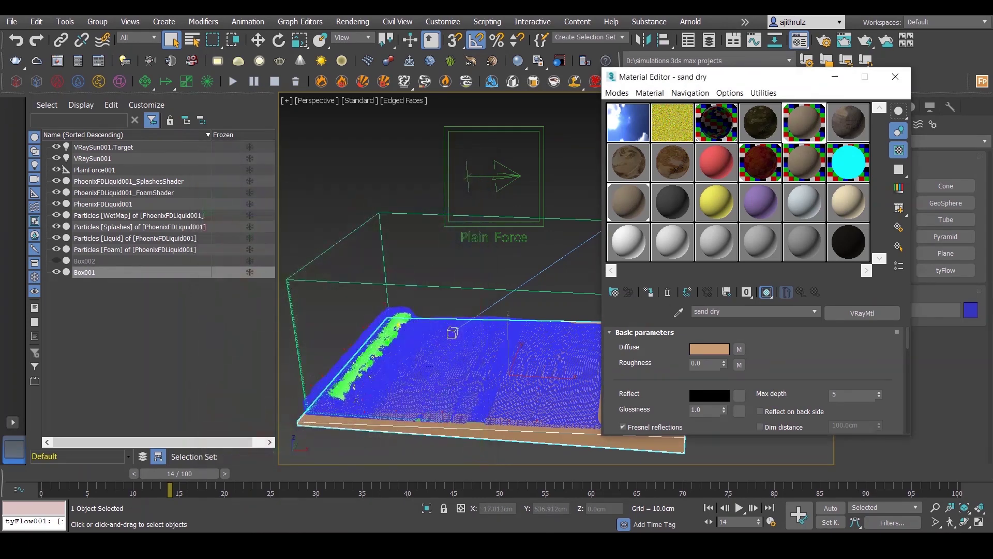
left_click(760, 163)
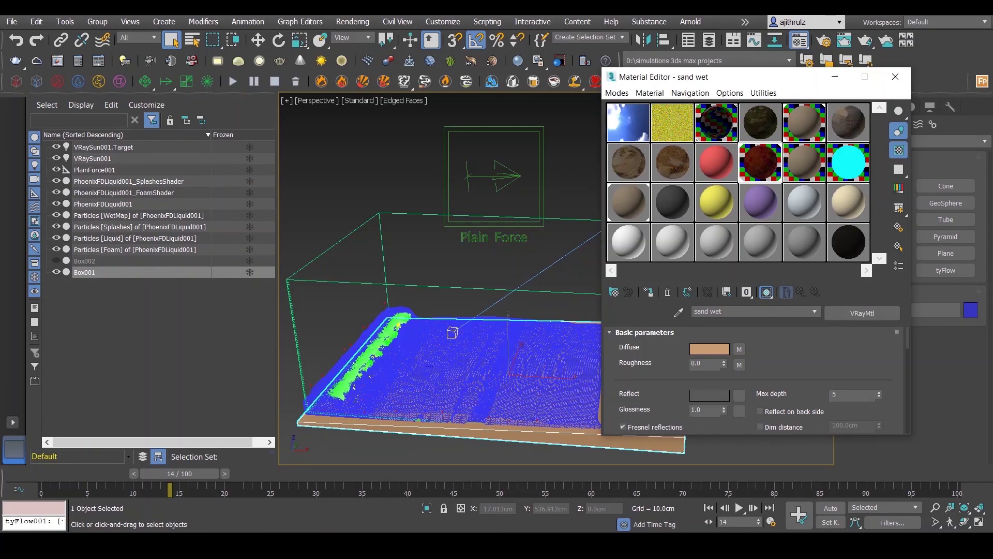
double_click(761, 162)
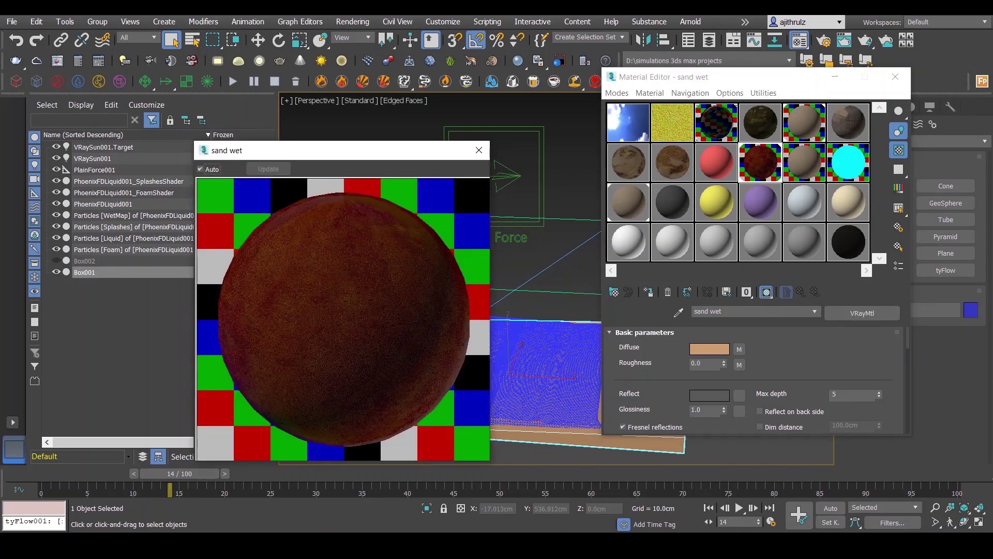
left_click(479, 150)
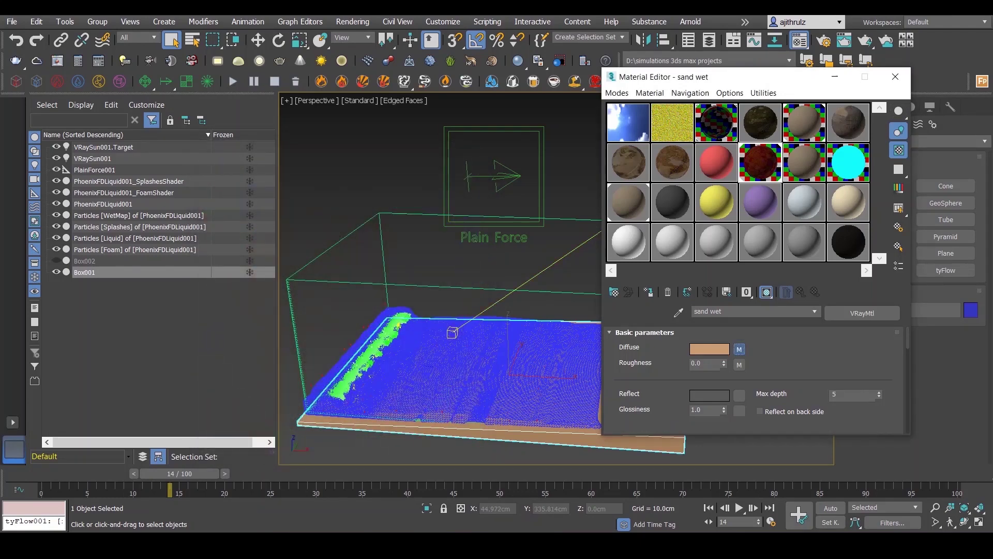
- Open the sand wet material's diffuse bitmap and examine the color map in its Output settings
left_click(739, 350)
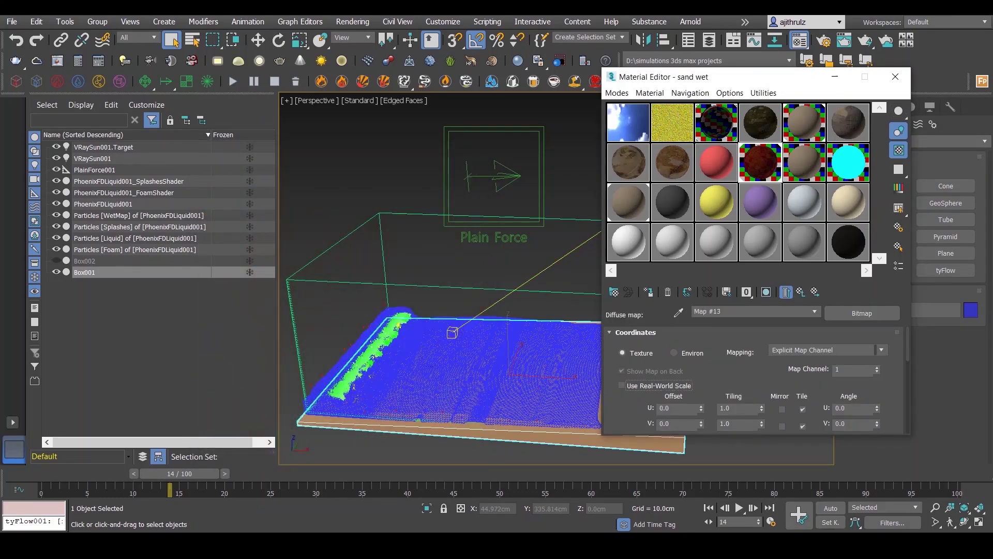
scroll(754, 381, "down", 4)
scroll(756, 383, "down", 5)
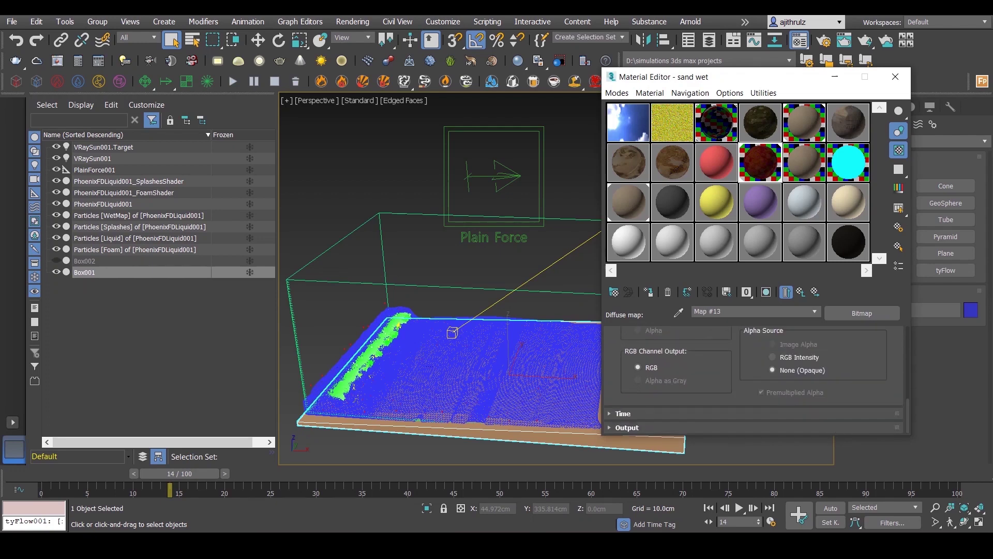
left_click(627, 428)
scroll(756, 383, "down", 5)
scroll(752, 380, "up", 3)
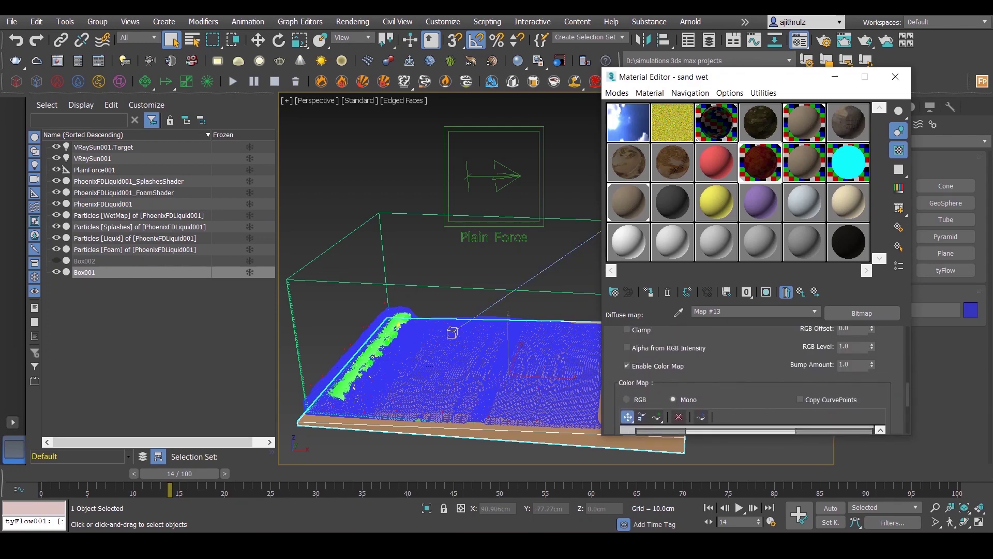
- Adjust the start point of the sand wet diffuse map's color curve to about -0.339, checking the enlarged preview
scroll(753, 380, "down", 3)
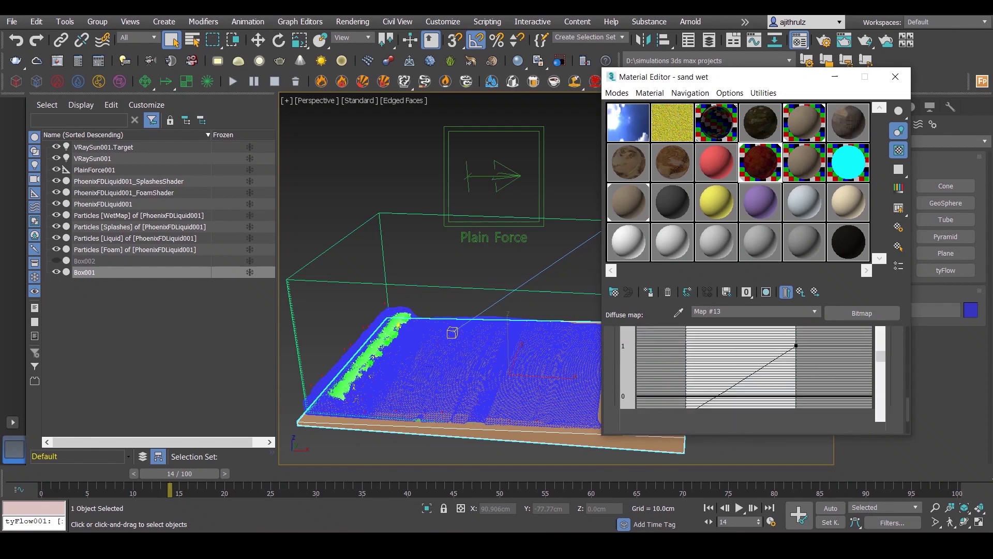
scroll(752, 380, "down", 1)
scroll(753, 380, "up", 1)
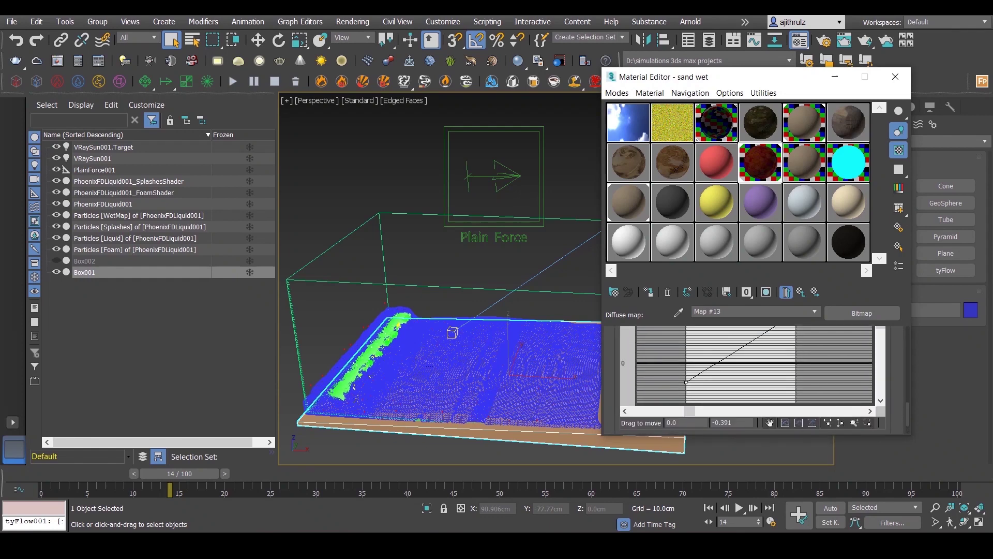
left_click_drag(686, 382, 686, 371)
double_click(760, 163)
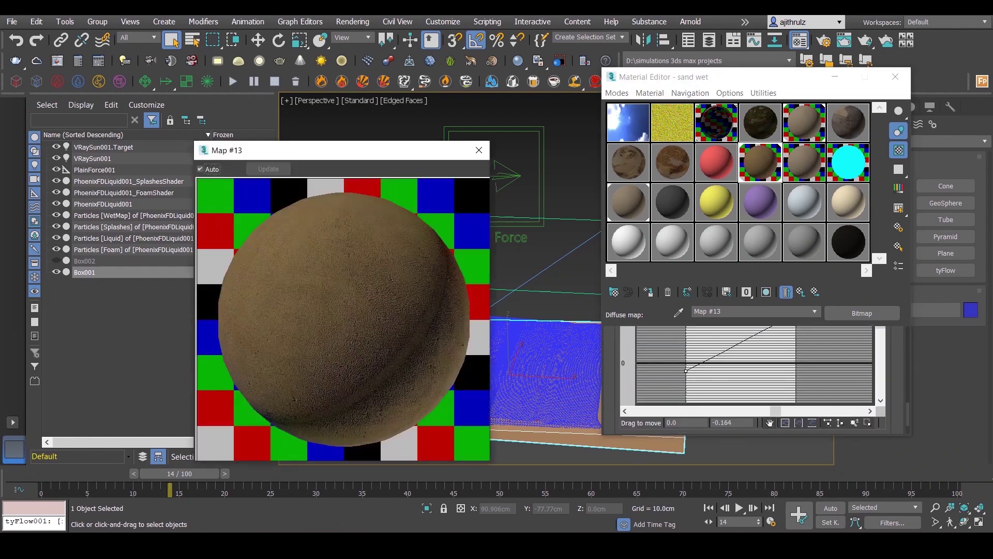
left_click_drag(686, 370, 686, 379)
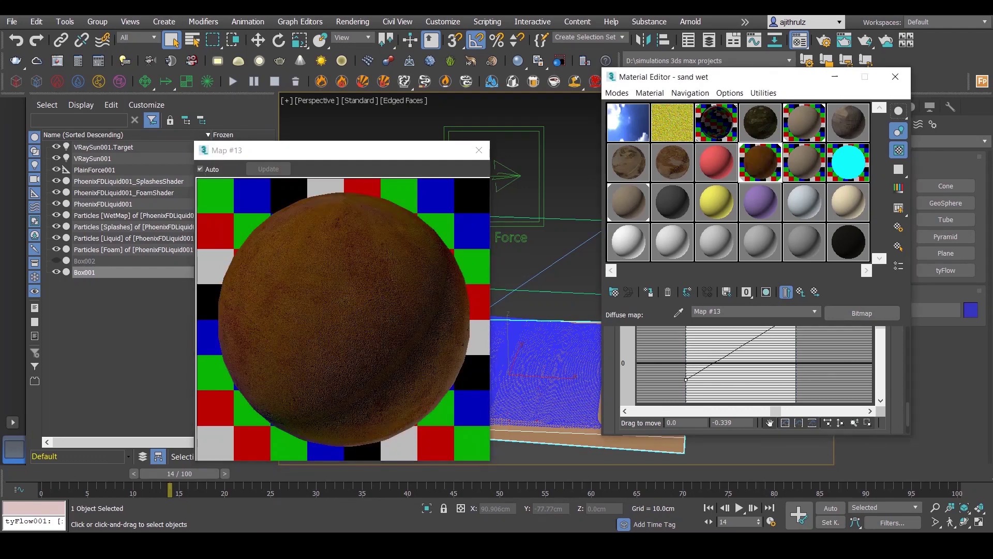
left_click(479, 150)
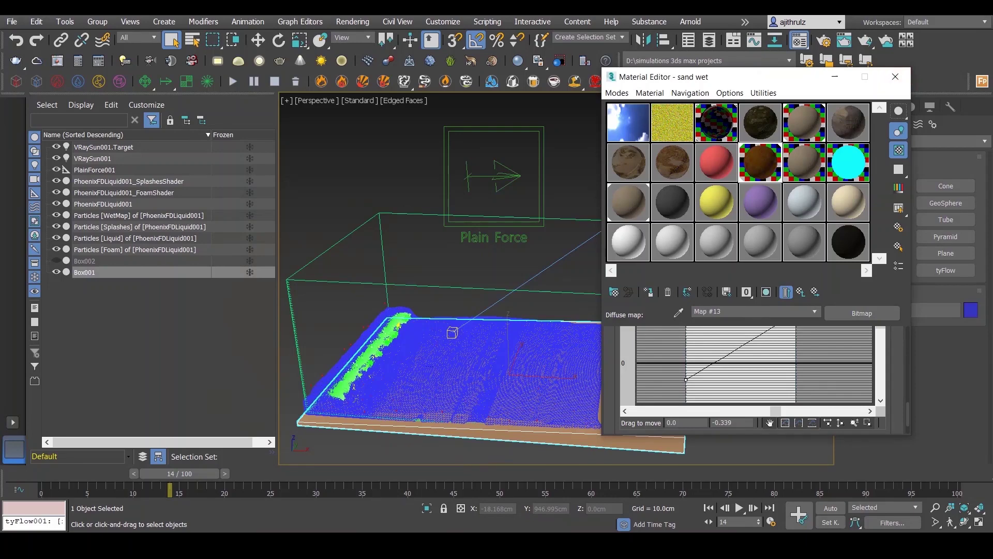
- Assign a new PhoenixFDParticleTex as the blend amount map of the sand wet coat in the VRayBlendMtl material
left_click(628, 207)
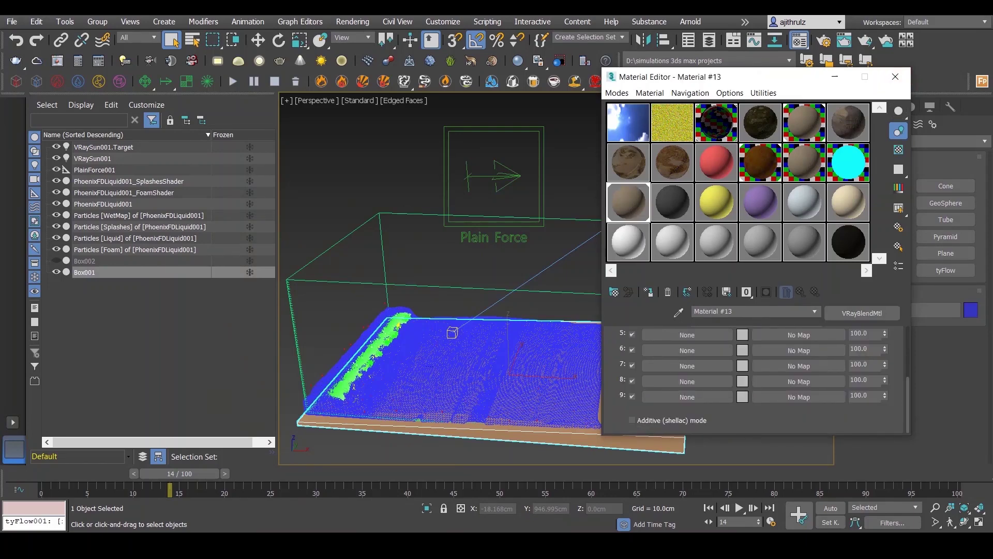
scroll(755, 380, "up", 5)
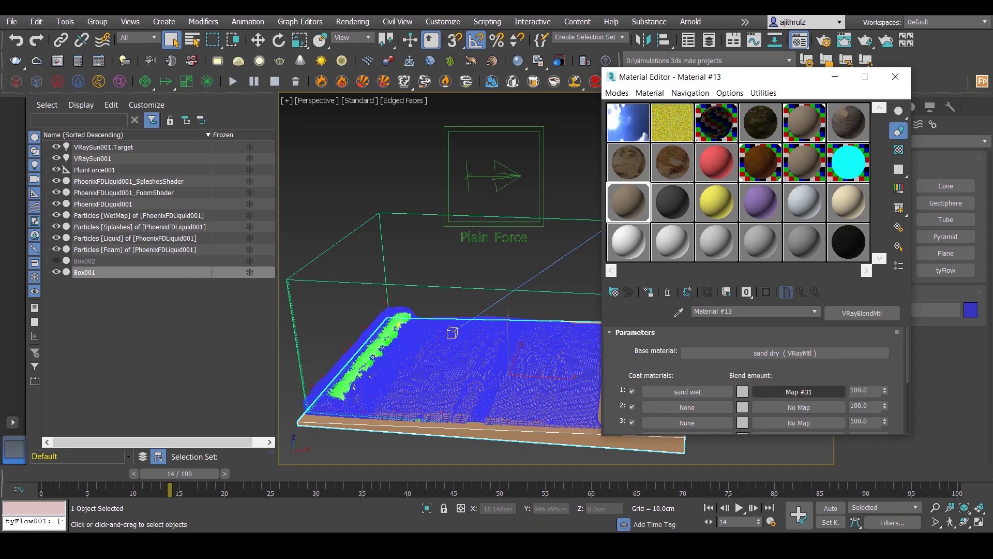
left_click(799, 391)
key("w")
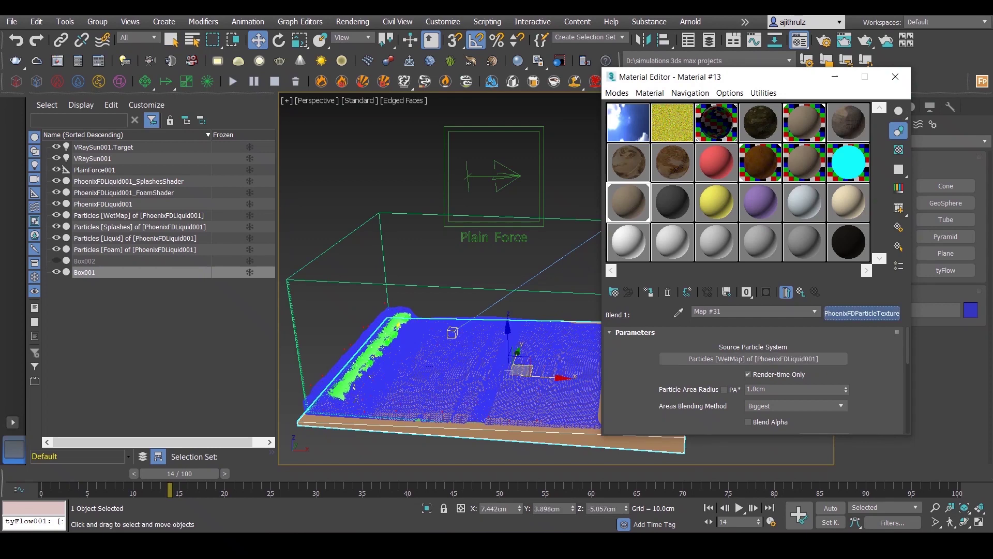
left_click(862, 313)
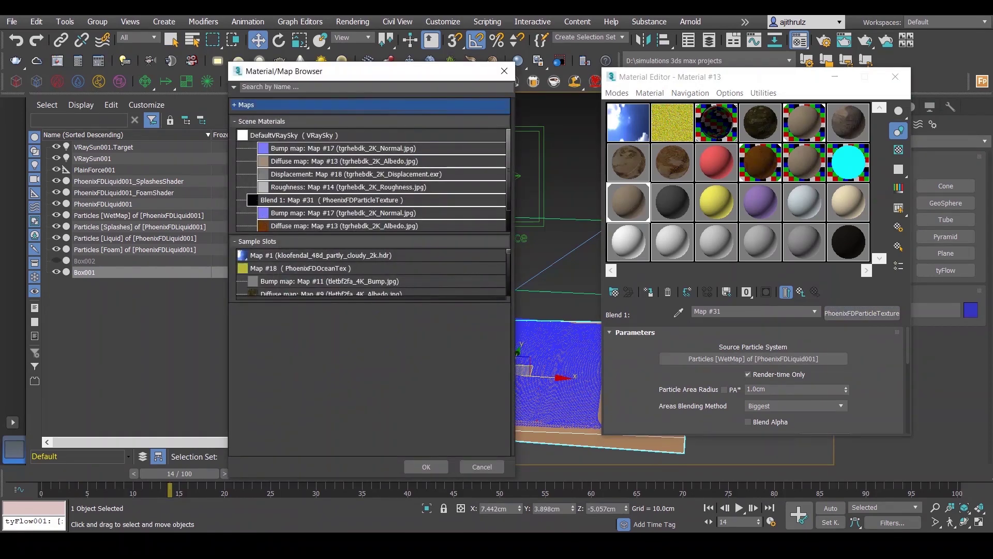
left_click(290, 119)
left_click(289, 135)
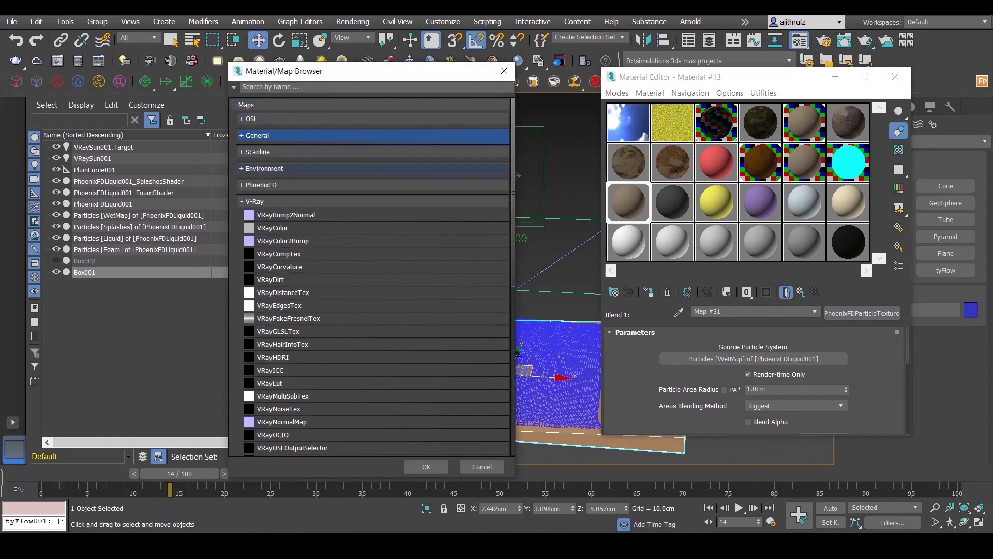
left_click(290, 202)
left_click(290, 185)
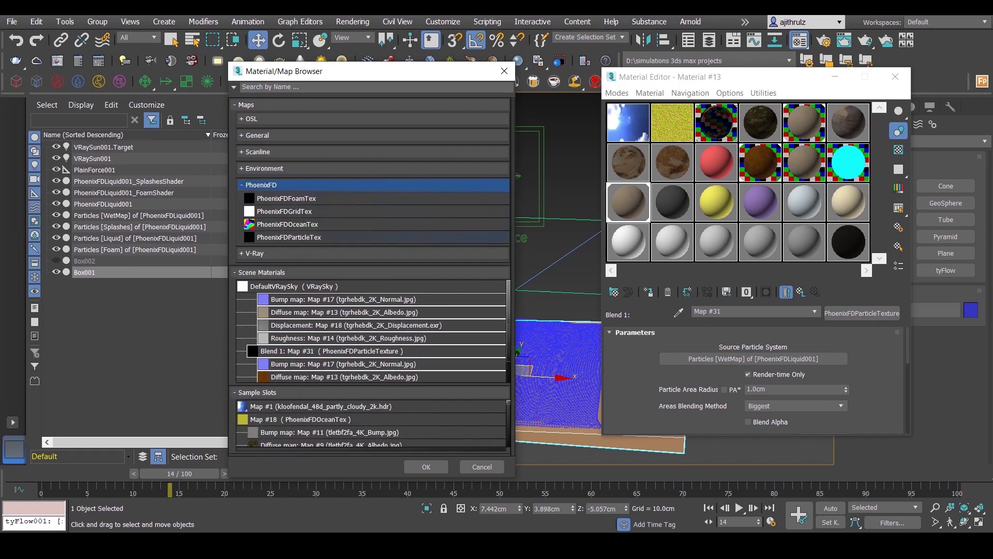
left_click(289, 237)
left_click(427, 467)
- Set the particle texture's source particle system to the WetMap particles of PhoenixFDLiquid001
left_click(753, 359)
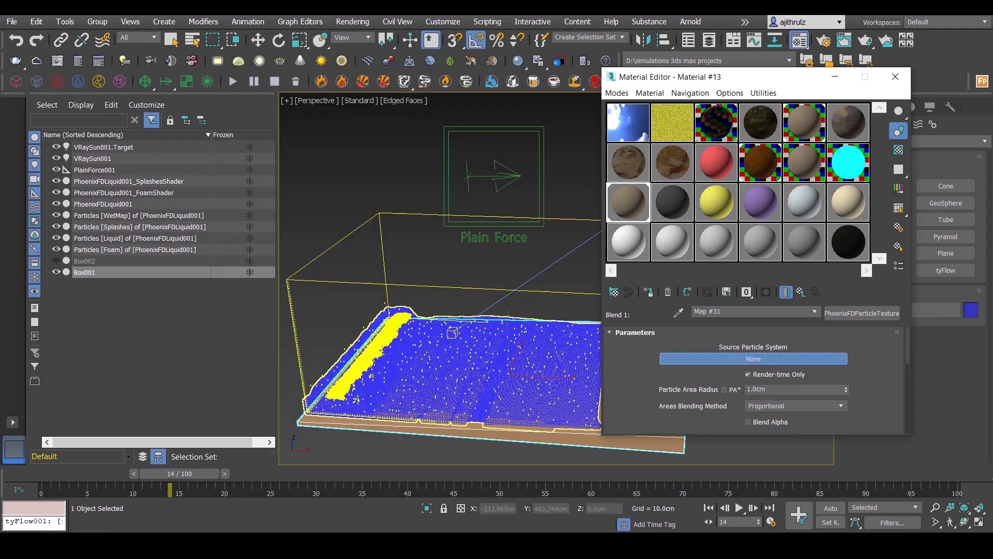
left_click(548, 357)
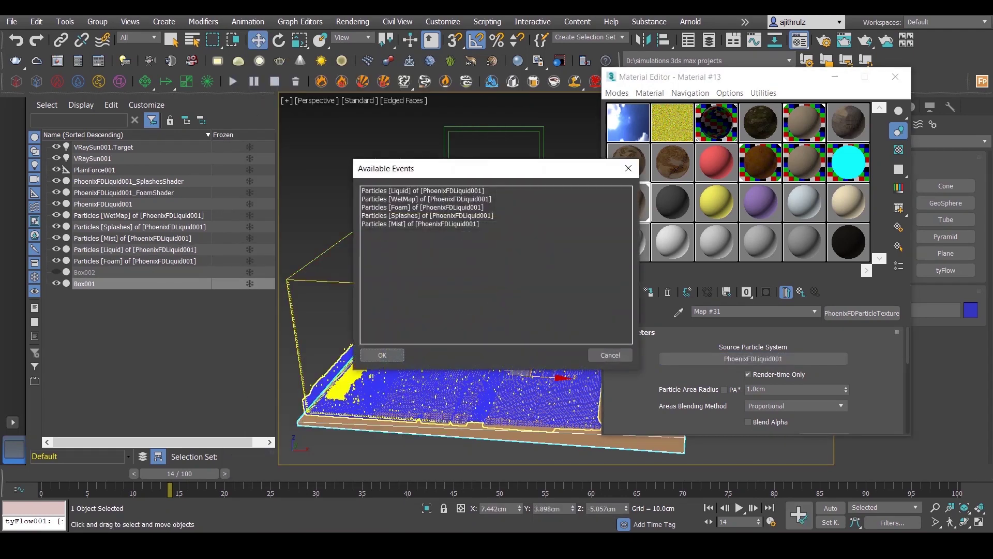
left_click(426, 199)
left_click(382, 355)
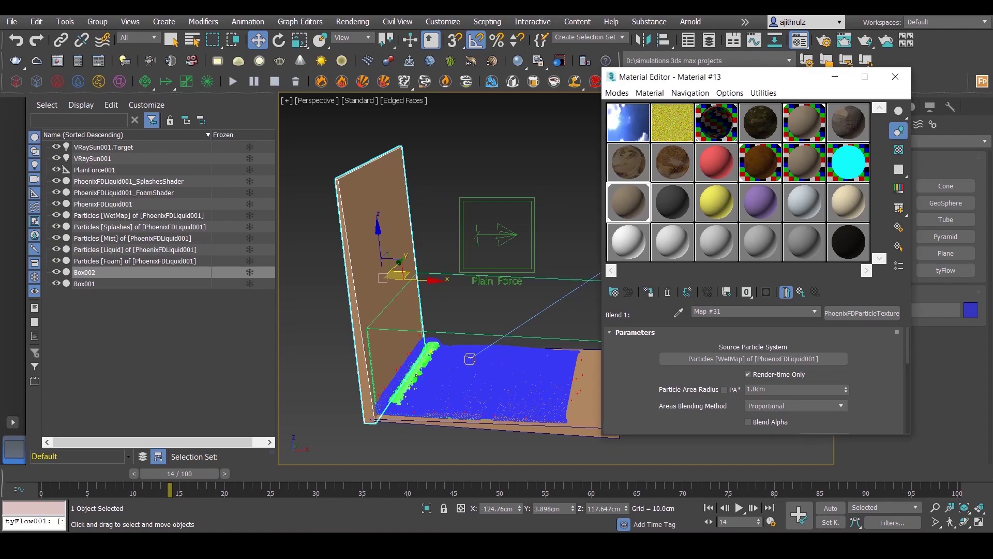
- Render a closer perspective view of the liquid at frame 22
scroll(406, 344, "up", 5)
middle_click_drag(405, 344, 440, 233)
left_click_drag(180, 473, 188, 473)
key("shift+q")
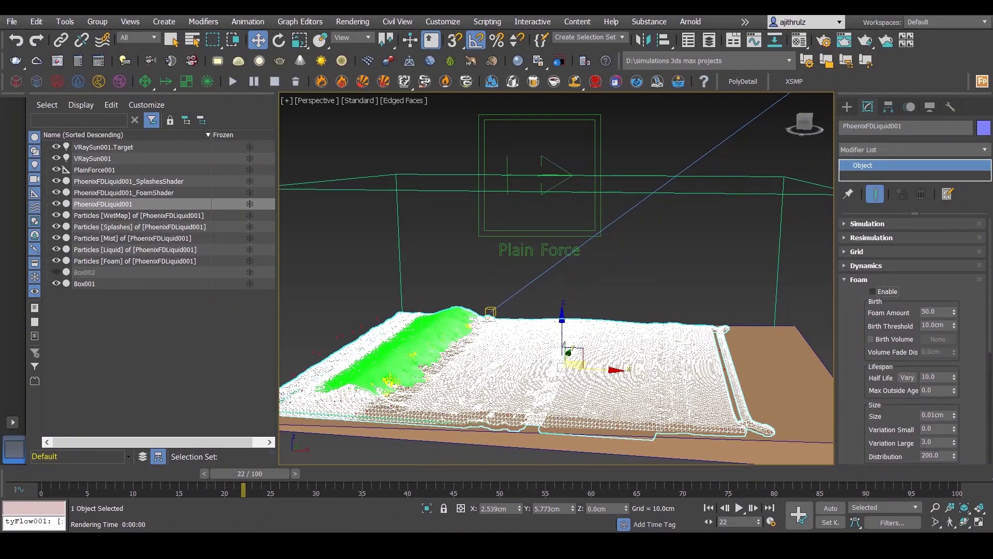
- Examine the foam particle shader and the Splash/Mist settings of PhoenixFDLiquid001
scroll(331, 290, "down", 5)
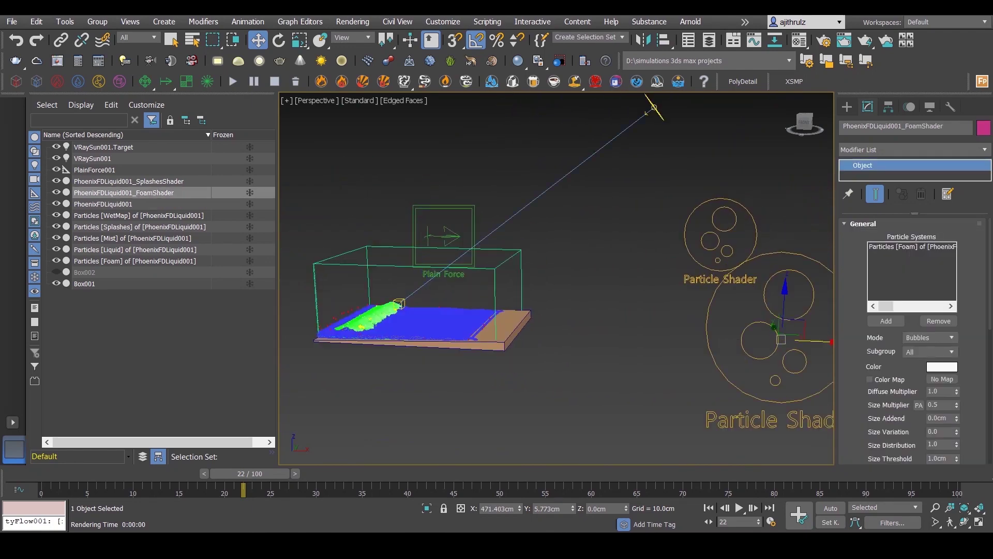
left_click_drag(516, 273, 512, 276)
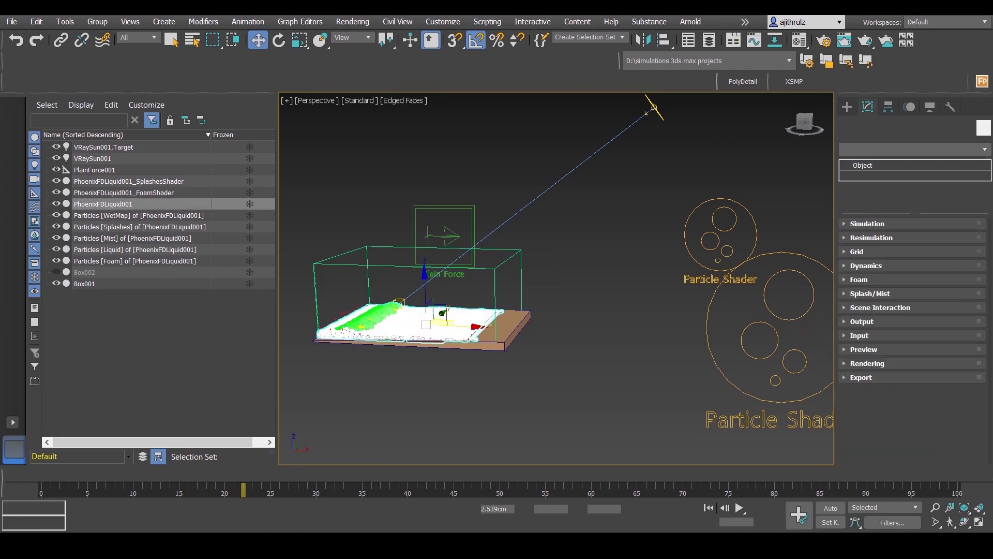
left_click(870, 293)
scroll(871, 289, "up", 3)
left_click(873, 277)
- Examine the General and Bubbles/Cellular/Splashes settings of PhoenixFDLiquid001_SplashesShader
left_click_drag(694, 246, 694, 247)
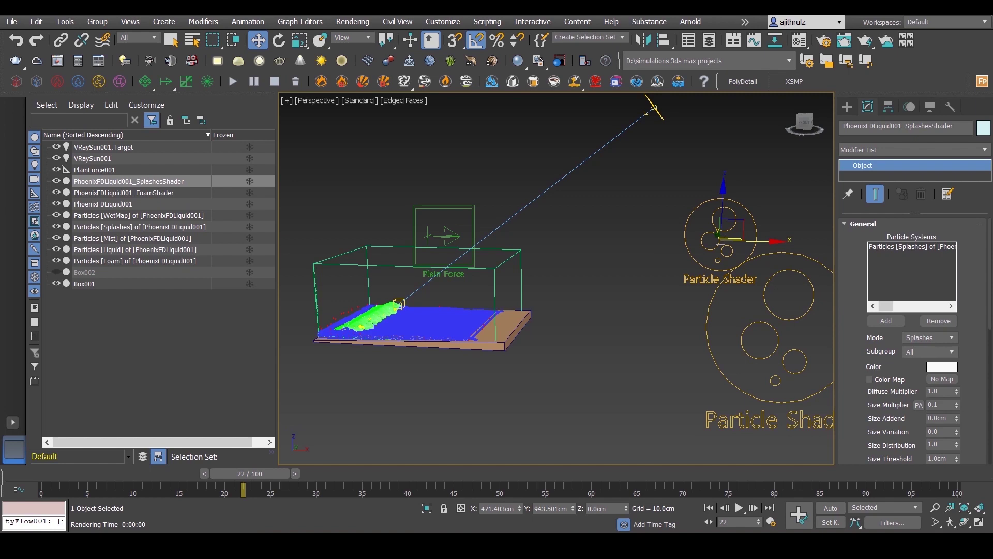
scroll(914, 341, "down", 5)
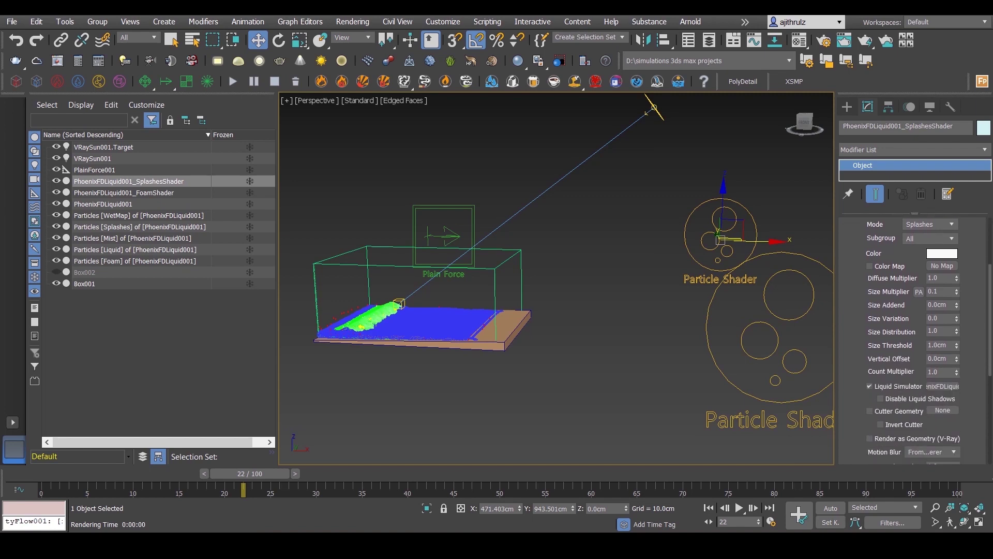
scroll(913, 342, "down", 1)
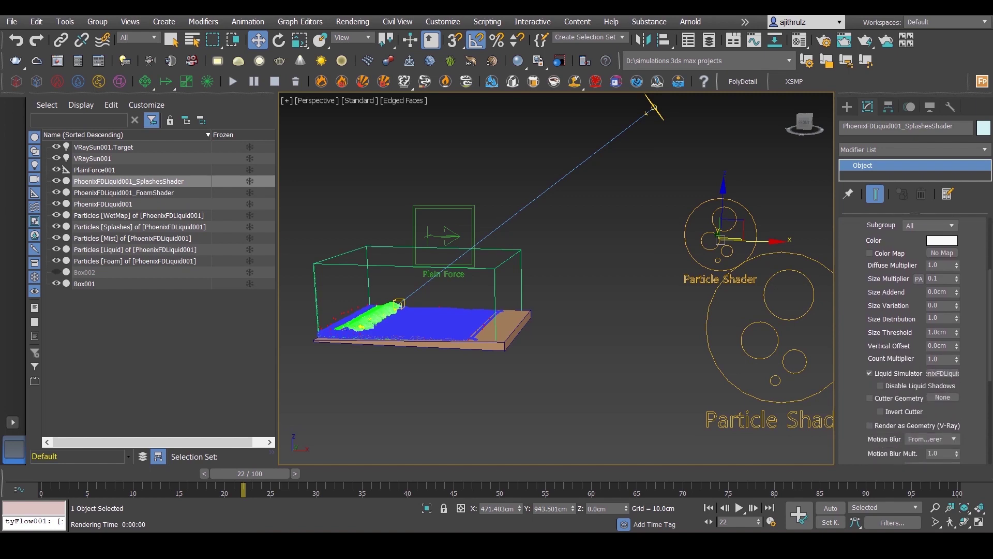
scroll(913, 342, "down", 1)
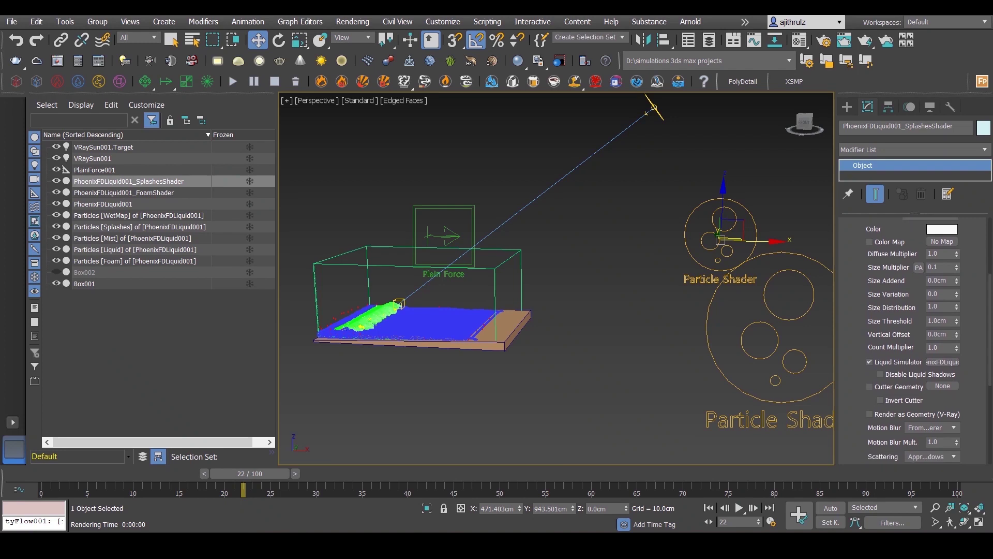
scroll(914, 342, "down", 10)
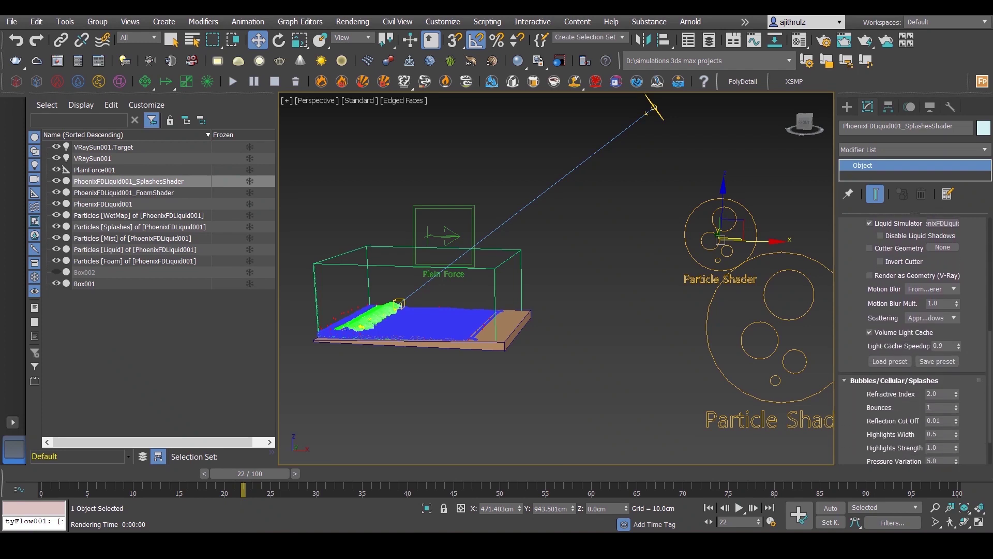
scroll(913, 342, "down", 5)
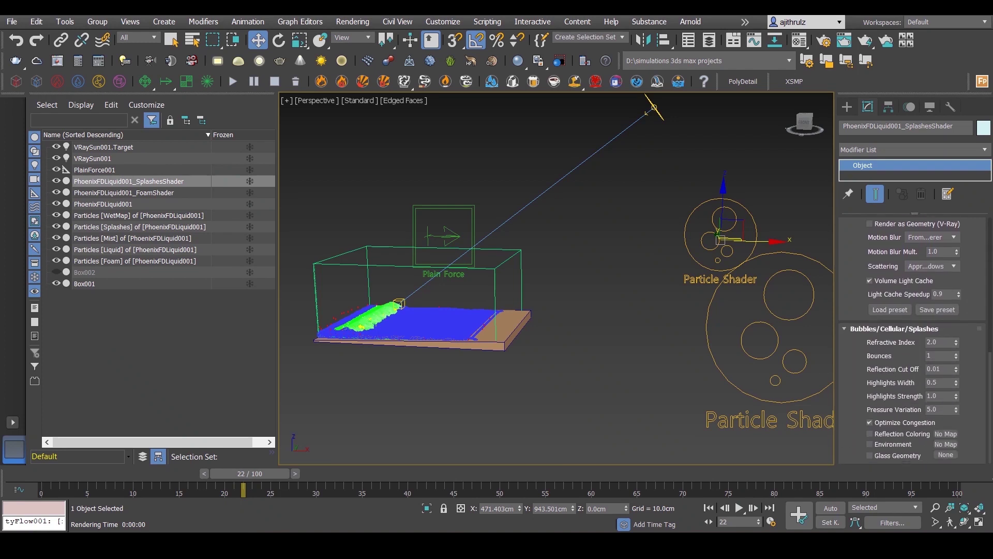
scroll(913, 341, "up", 7)
scroll(913, 341, "up", 10)
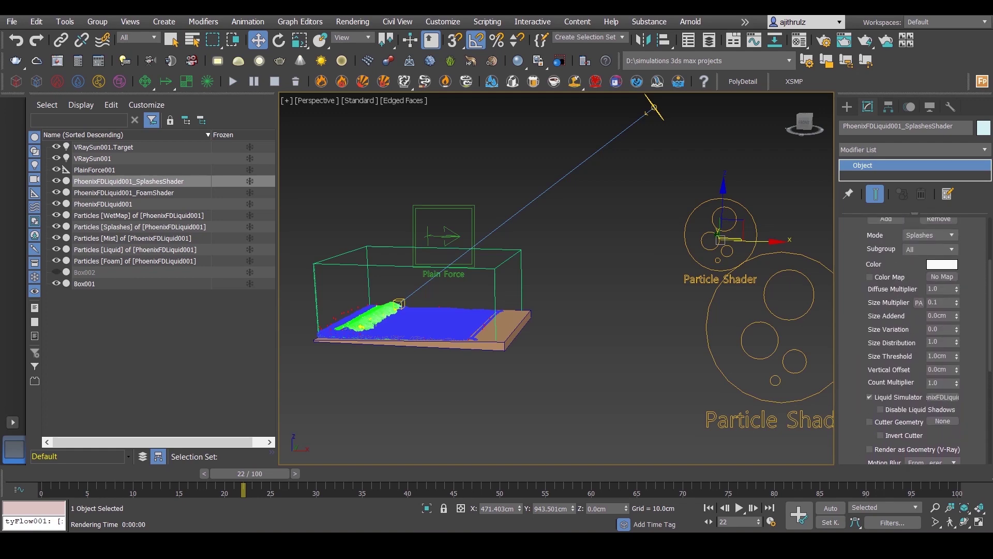
- Render a close perspective view of the breaking wave at frame 59 and inspect the foam in the frame buffer
scroll(913, 341, "up", 7)
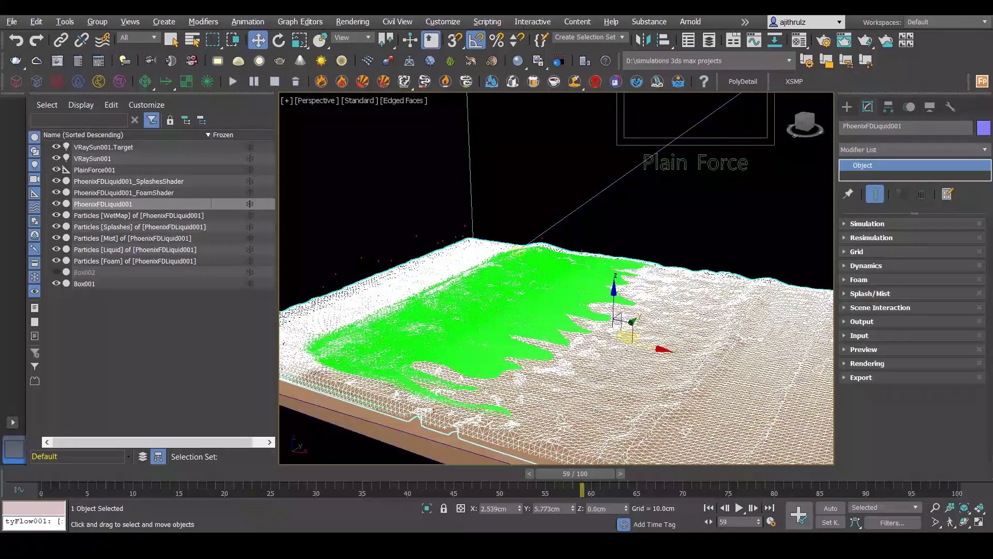
key("shift+q")
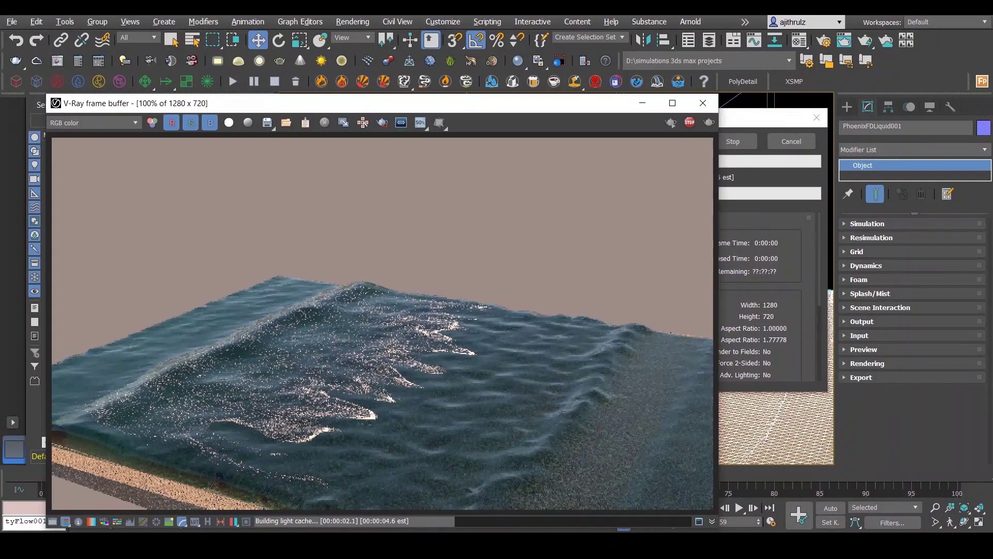
scroll(382, 323, "down", 1)
scroll(382, 324, "up", 2)
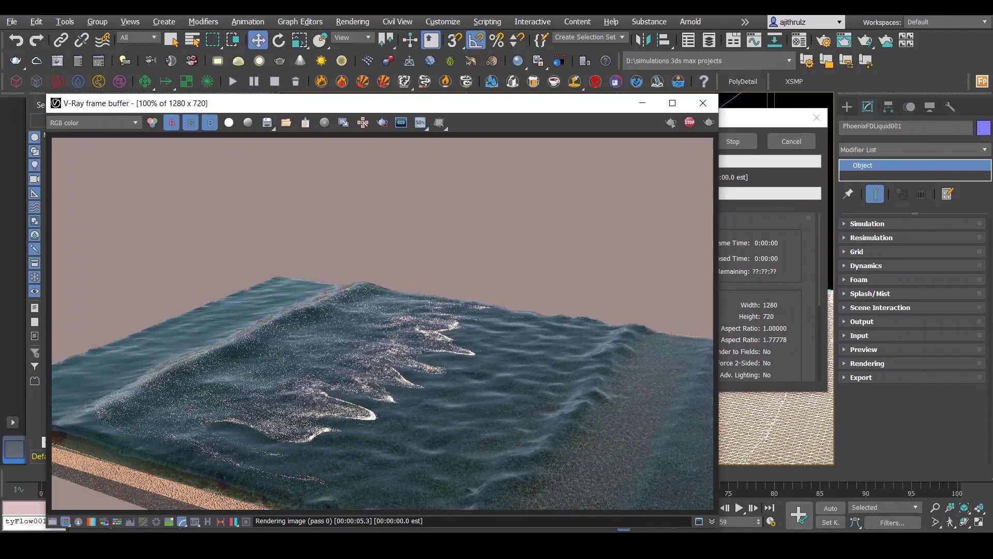
scroll(373, 402, "up", 4)
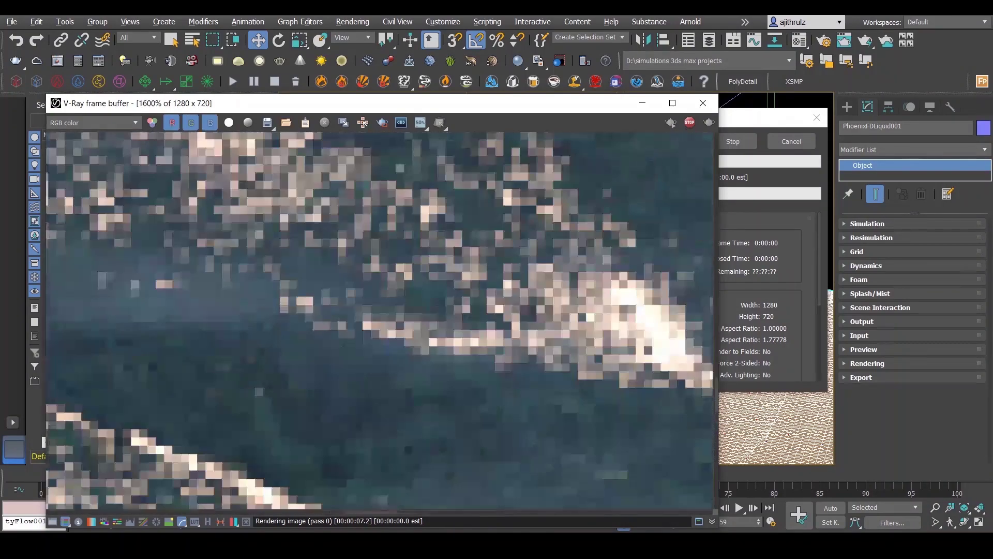
scroll(279, 314, "down", 4)
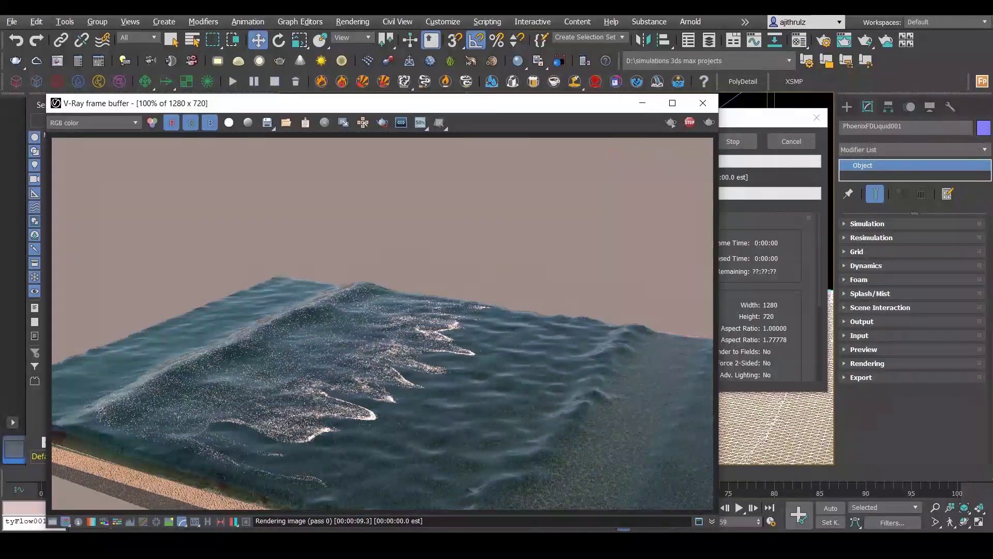